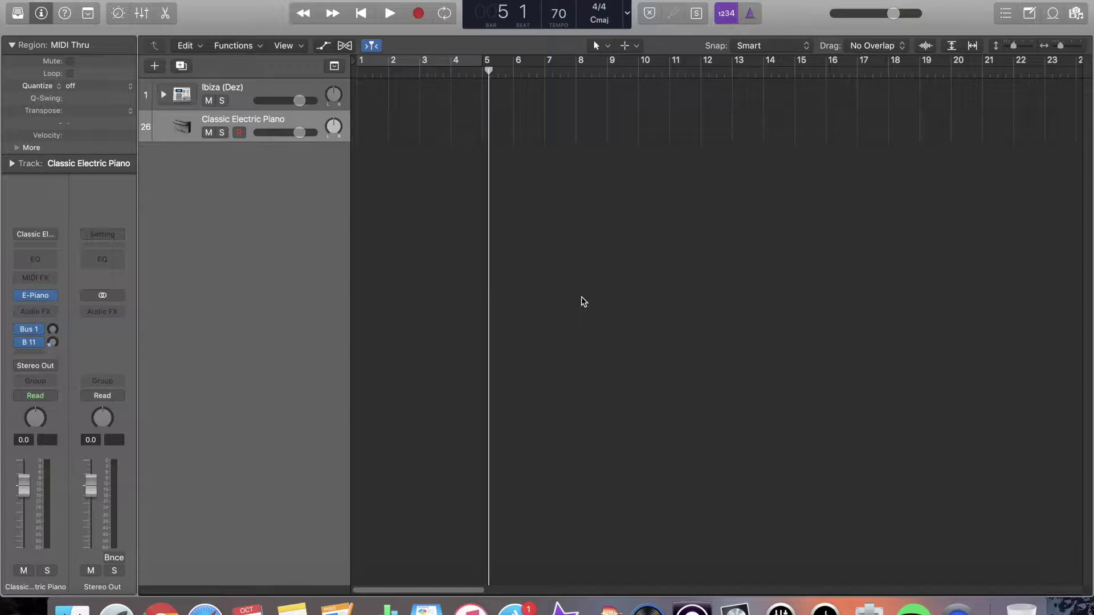
Step: Swap the Classic Electric Piano track's instrument for Alchemy in stereo
{"action": "left_click", "coordinate": [532, 220]}
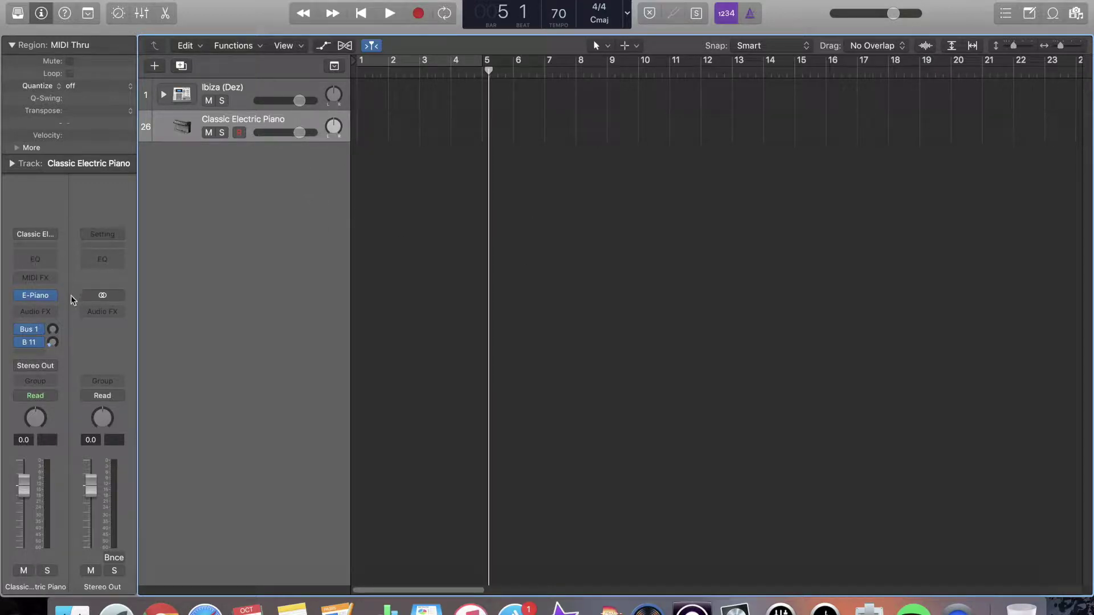
{"action": "mouse_move", "coordinate": [56, 302]}
{"action": "left_click", "coordinate": [53, 297]}
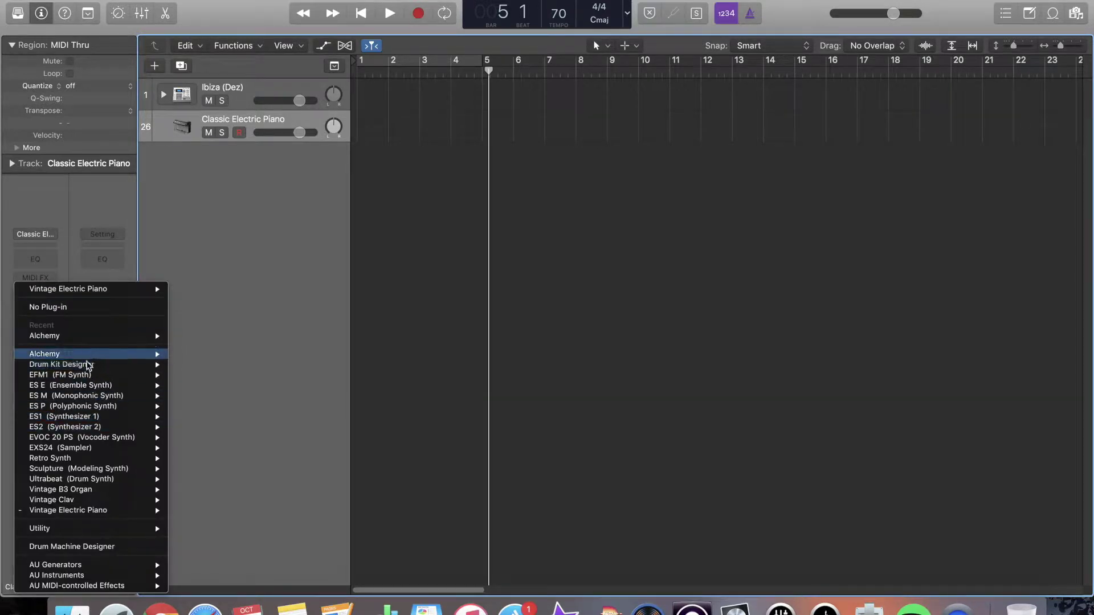
{"action": "mouse_move", "coordinate": [96, 501]}
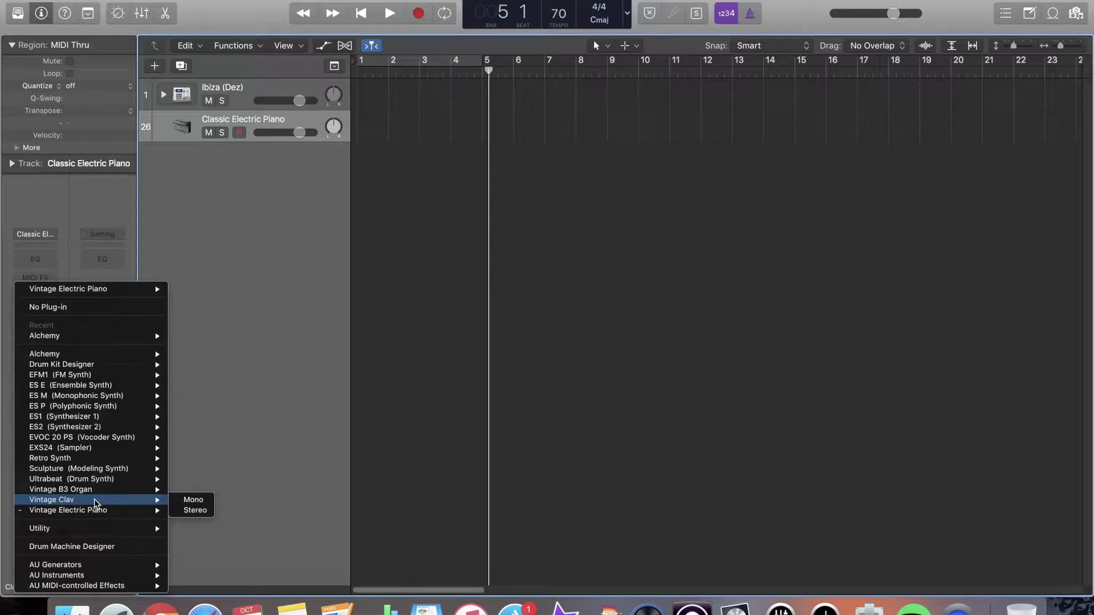
{"action": "mouse_move", "coordinate": [97, 358]}
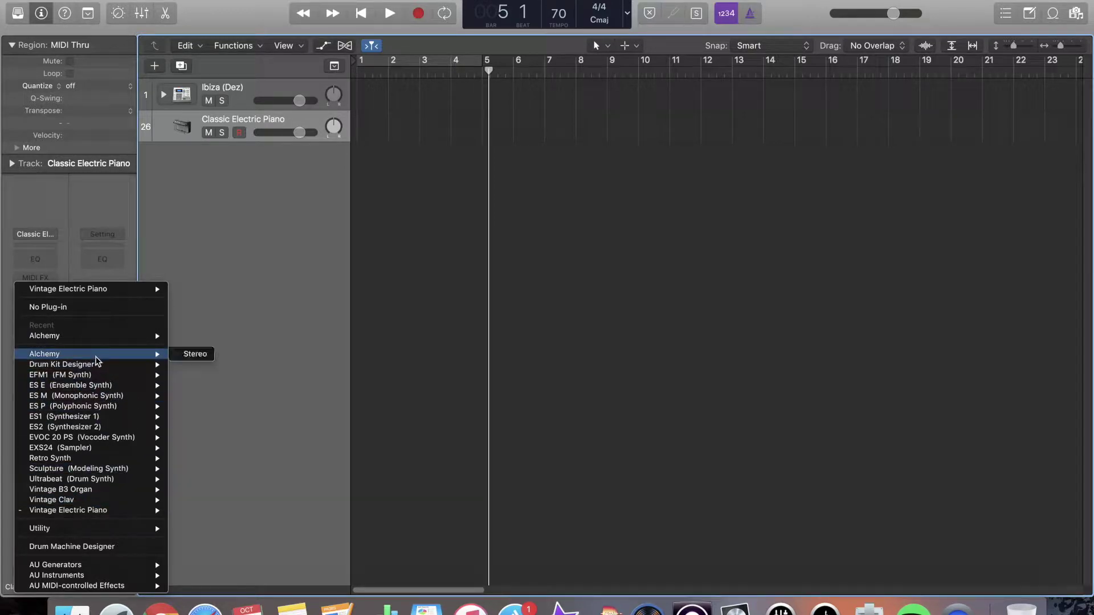
{"action": "mouse_move", "coordinate": [99, 462]}
{"action": "left_click", "coordinate": [180, 355]}
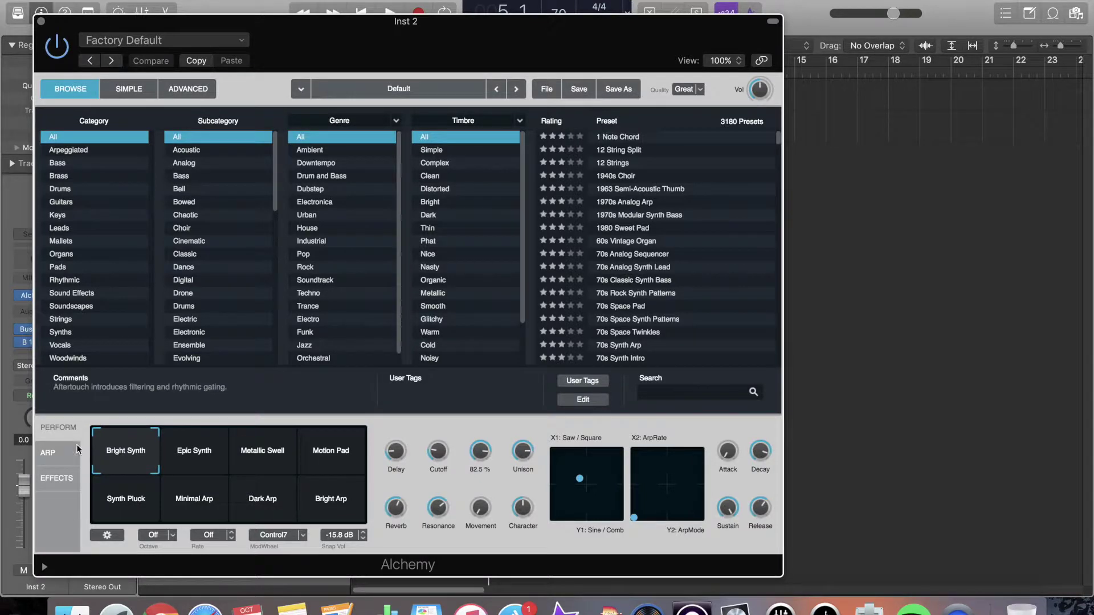
Step: View Alchemy's ARP and EFFECTS sections, return to PERFORM, and move its window right
{"action": "left_click", "coordinate": [60, 453]}
{"action": "left_click", "coordinate": [58, 478]}
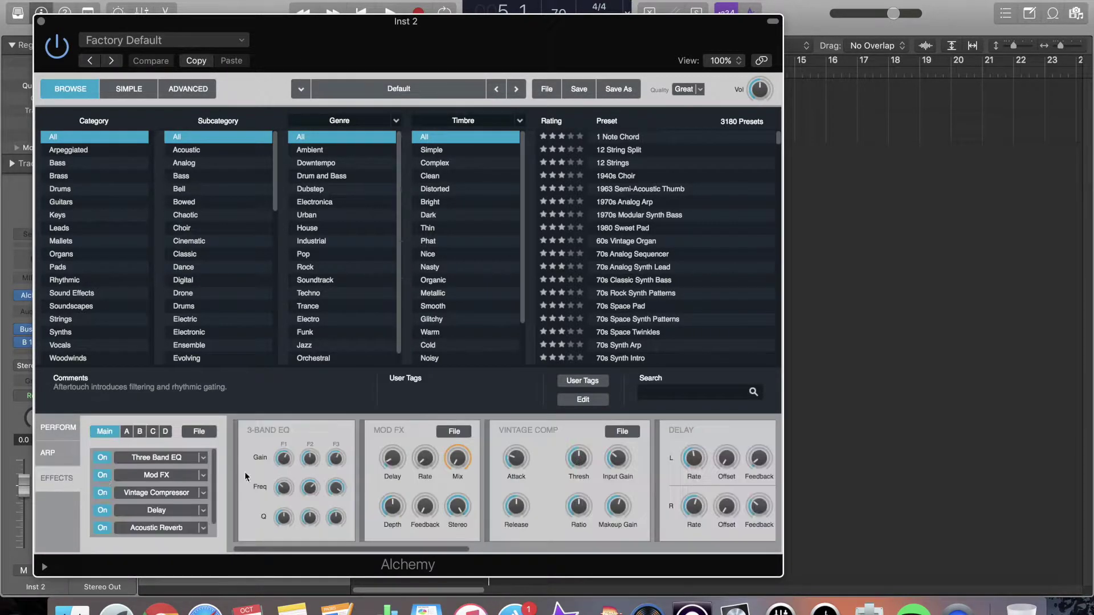
{"action": "left_click", "coordinate": [60, 428]}
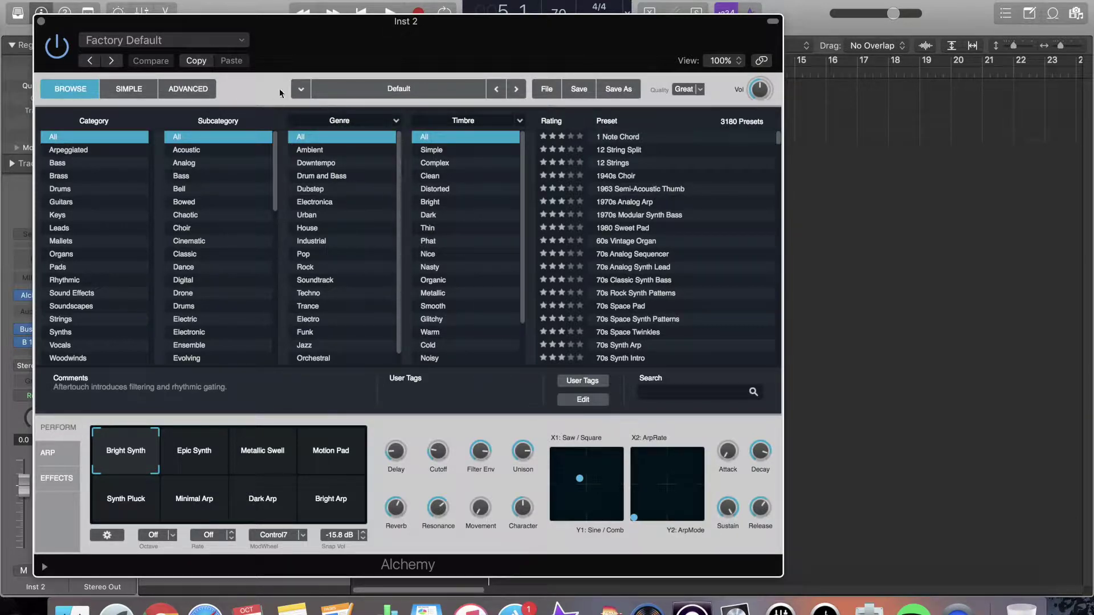
{"action": "left_click_drag", "start_coordinate": [348, 27], "coordinate": [523, 14]}
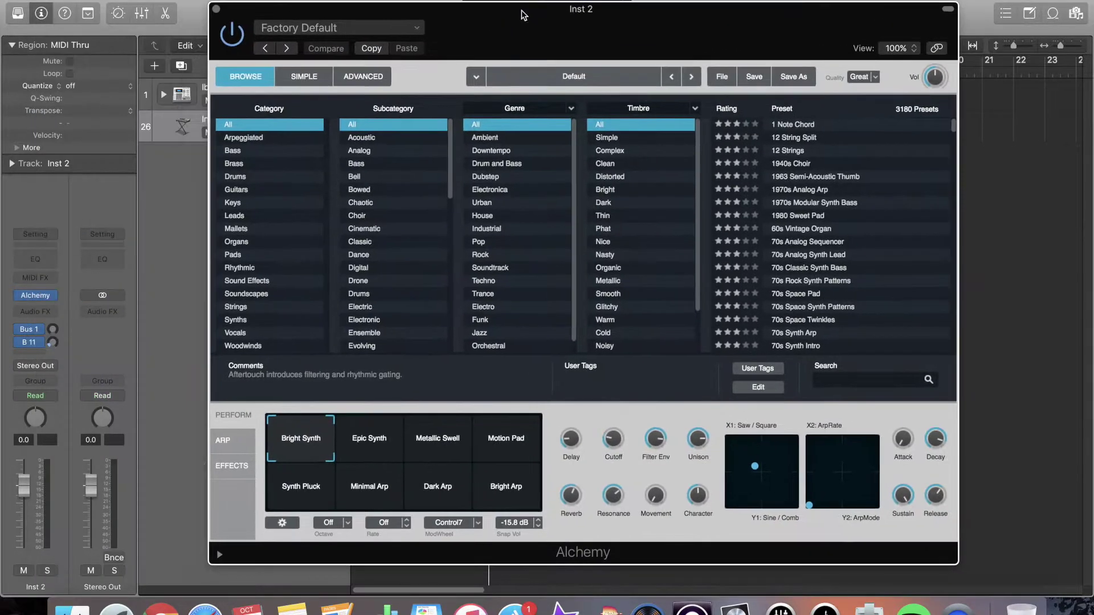
Step: Close Alchemy and load the EFM1 FM synth as Inst 2's instrument
{"action": "left_click", "coordinate": [216, 9]}
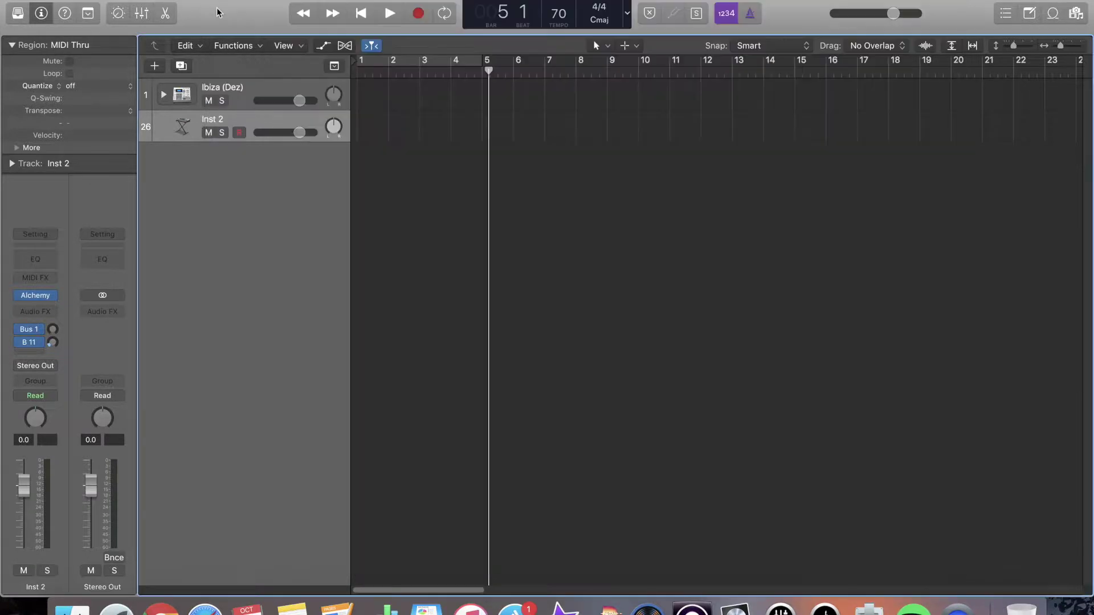
{"action": "left_click", "coordinate": [52, 296]}
{"action": "mouse_move", "coordinate": [80, 369]}
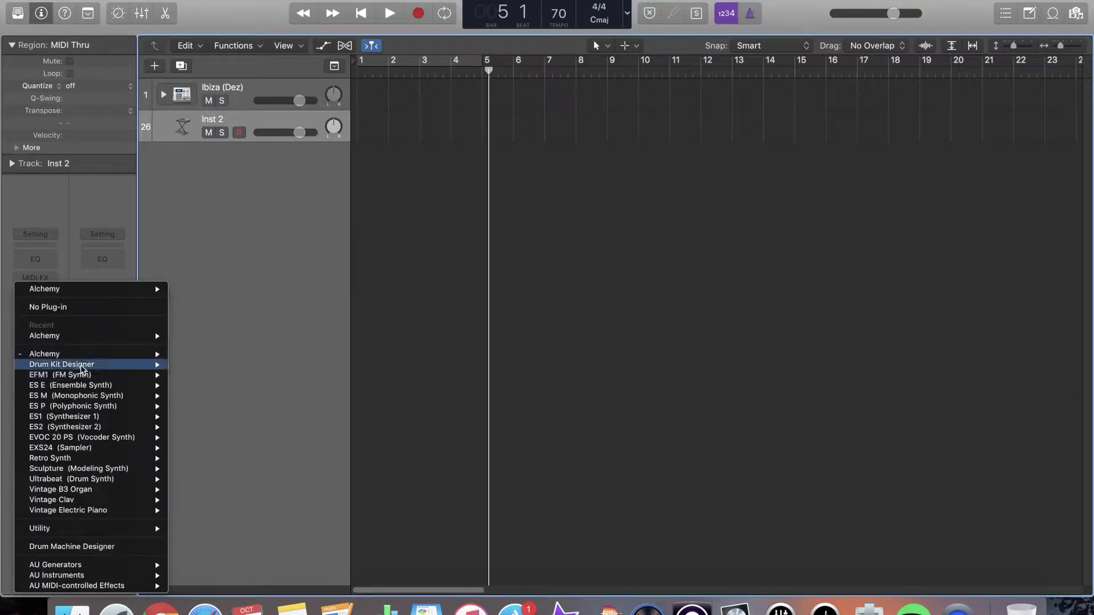
{"action": "left_click", "coordinate": [110, 374]}
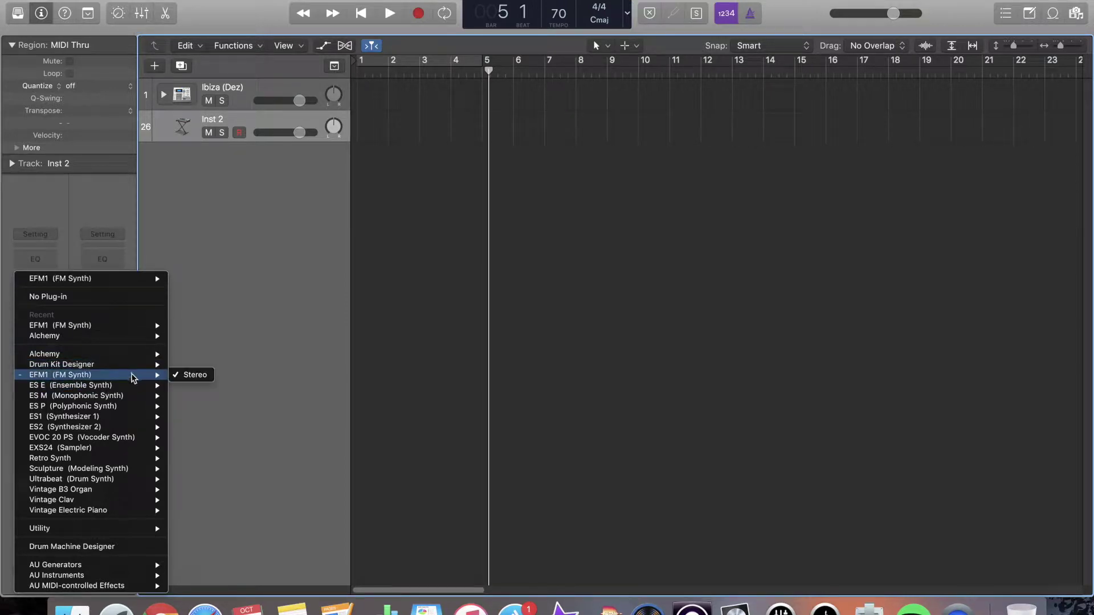
Step: Replace EFM1 with ES2 in stereo and briefly view the ES2 window
{"action": "mouse_move", "coordinate": [132, 387]}
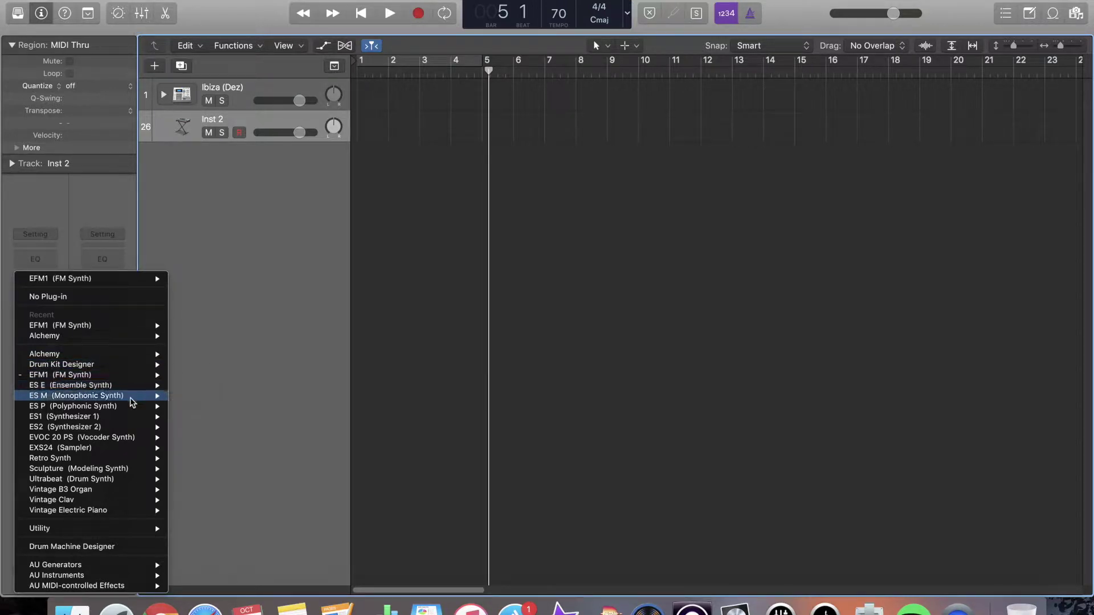
{"action": "mouse_move", "coordinate": [133, 409]}
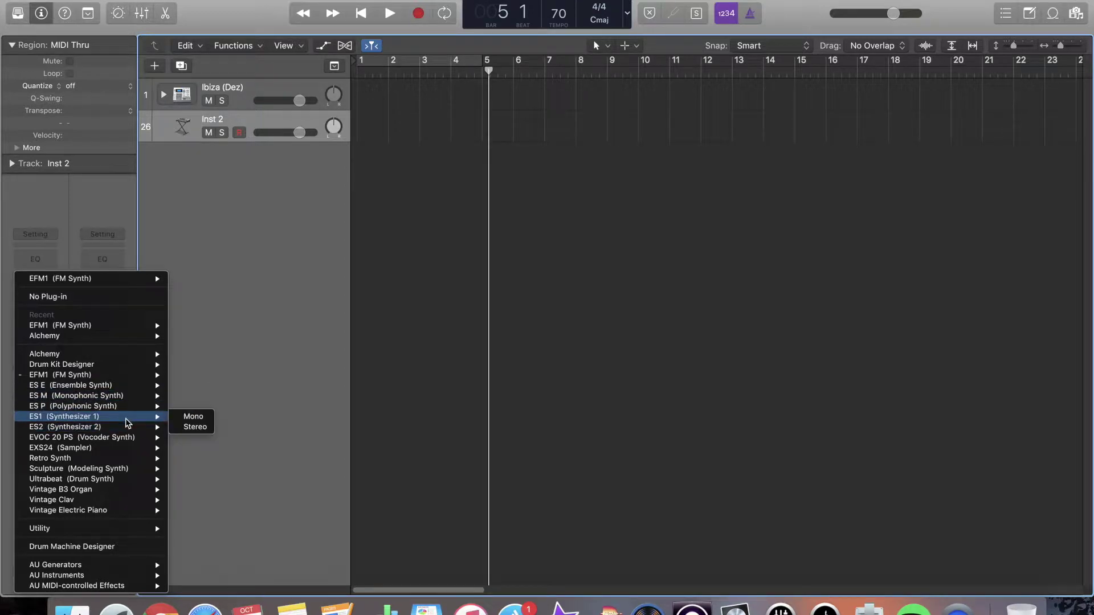
{"action": "left_click", "coordinate": [192, 429]}
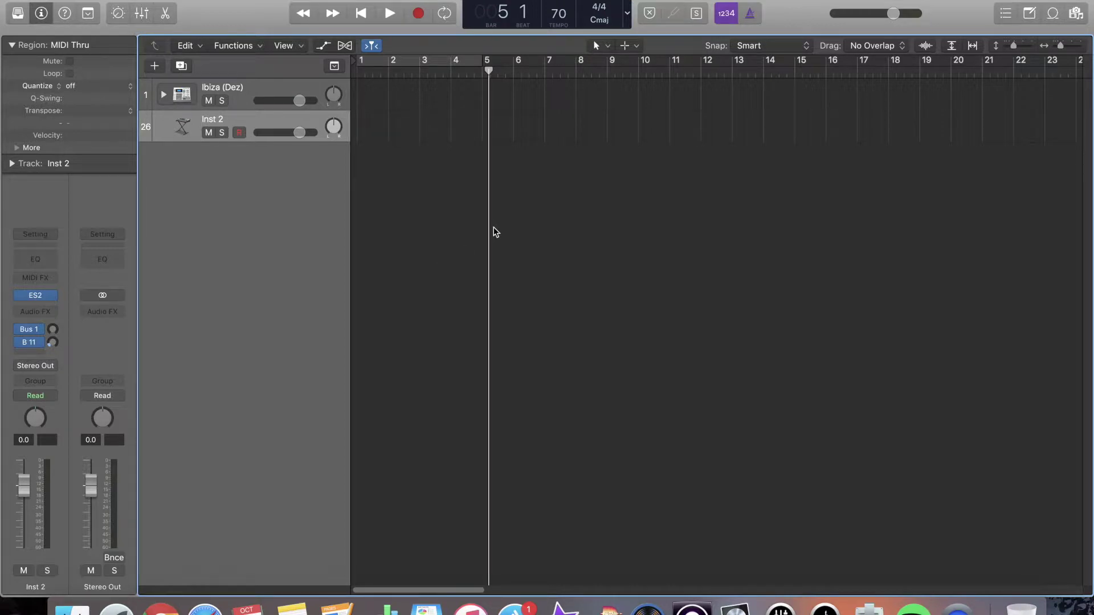
{"action": "left_click", "coordinate": [40, 296]}
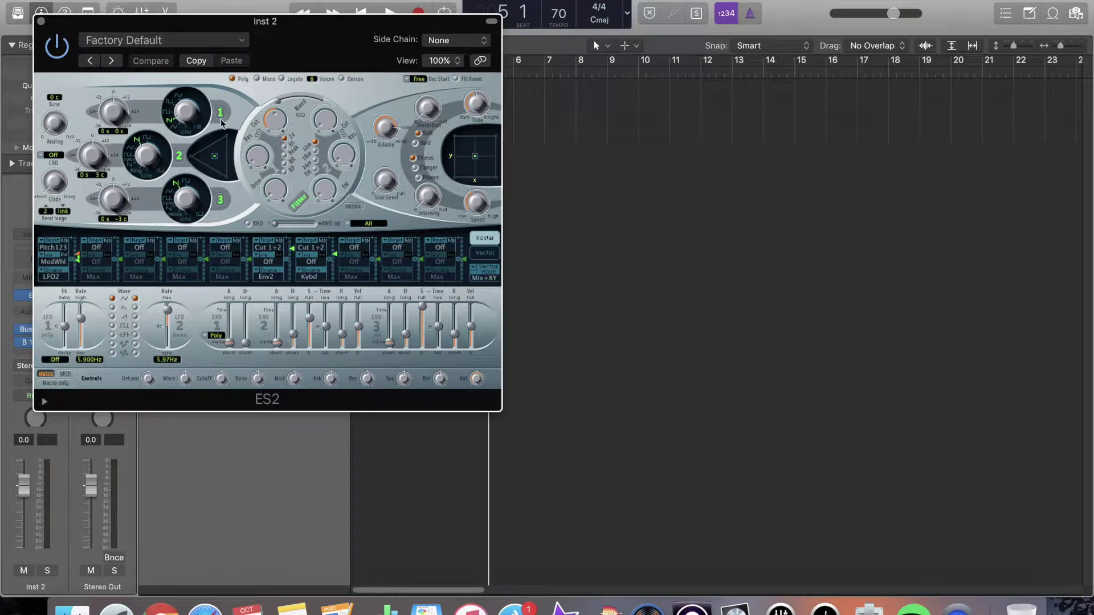
{"action": "left_click", "coordinate": [41, 21]}
{"action": "left_click", "coordinate": [60, 299]}
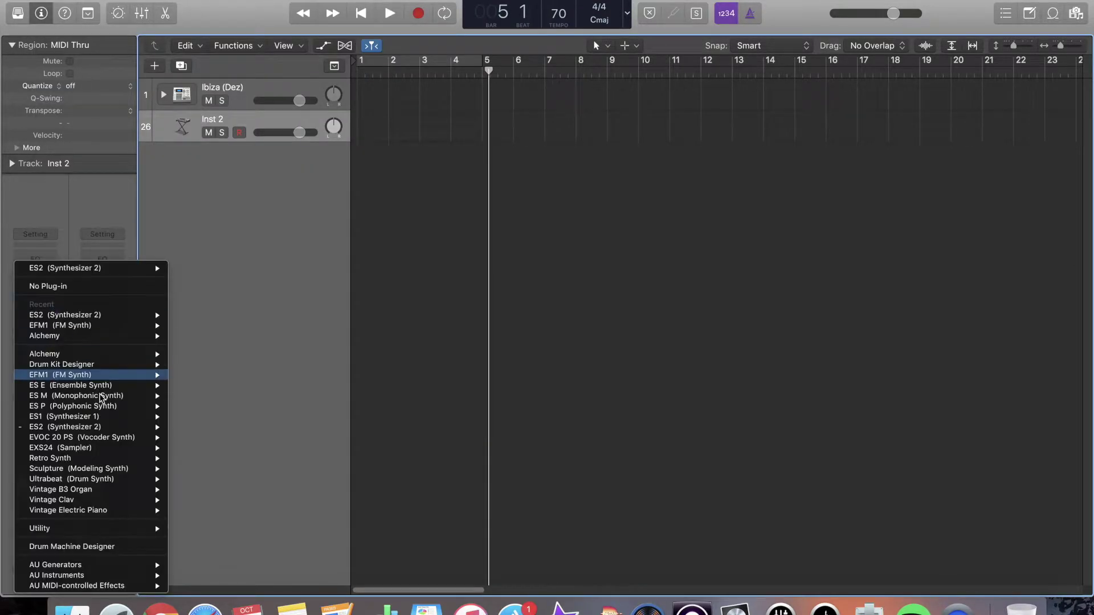
Step: Load Drum Machine Designer with the Big Room kit as Inst 2's instrument
{"action": "mouse_move", "coordinate": [115, 441]}
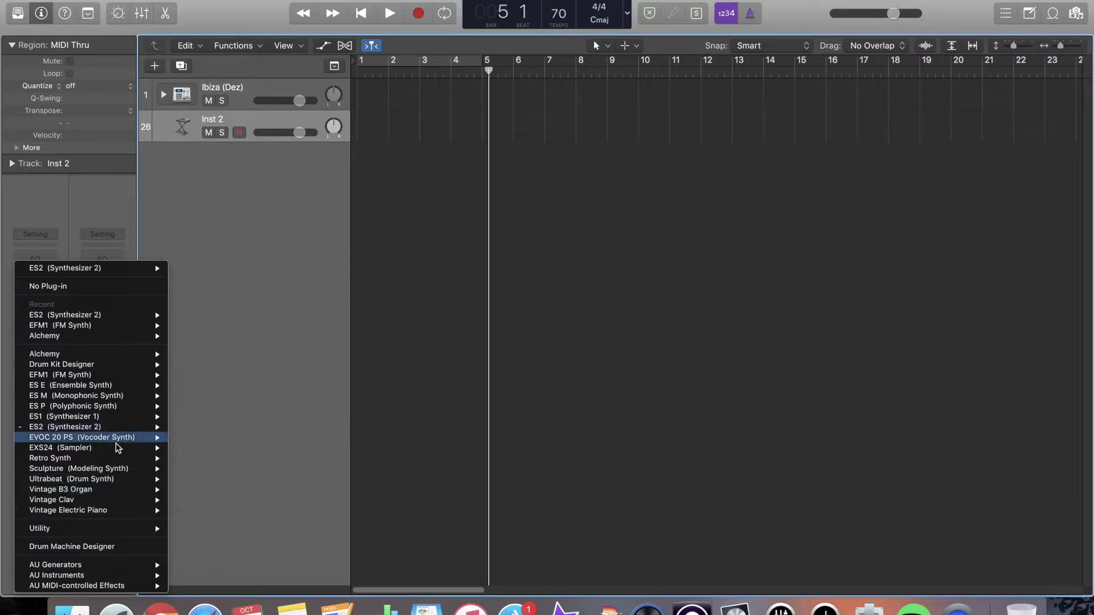
{"action": "mouse_move", "coordinate": [112, 503]}
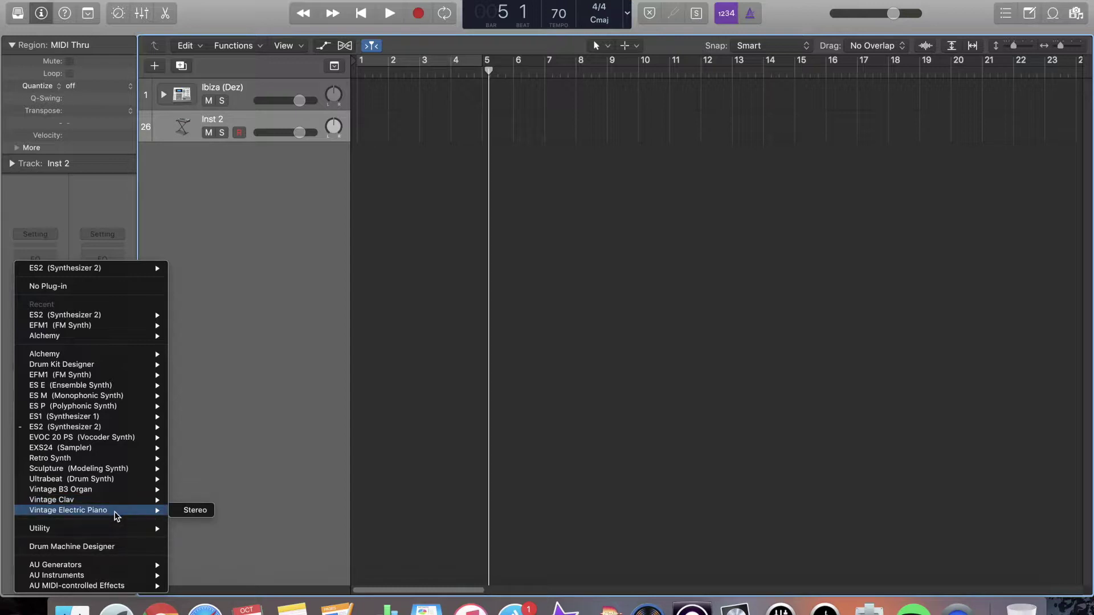
{"action": "mouse_move", "coordinate": [87, 367]}
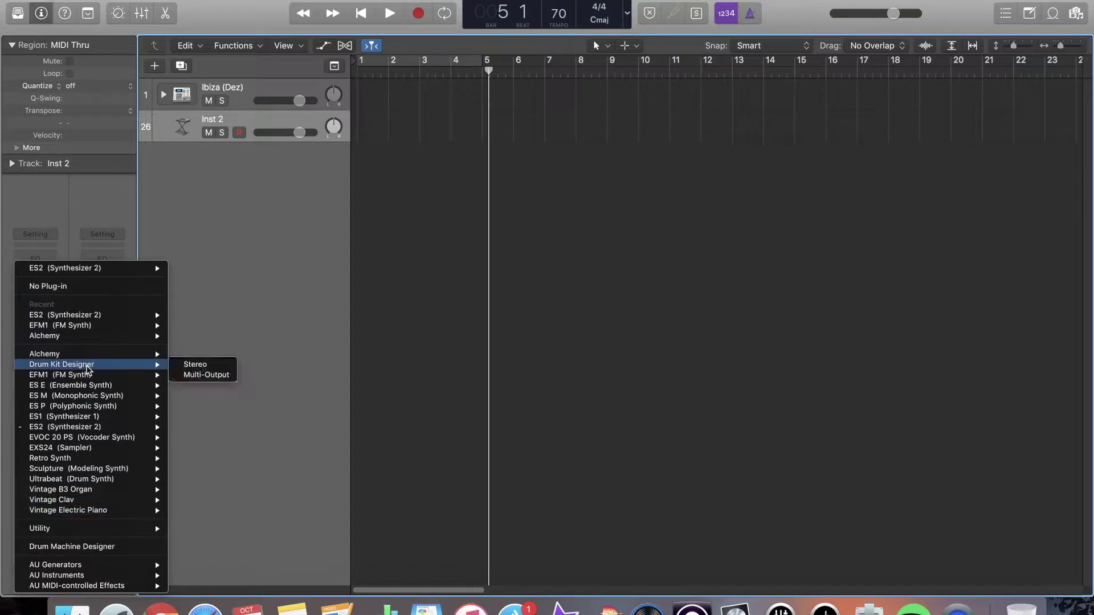
{"action": "left_click", "coordinate": [106, 548]}
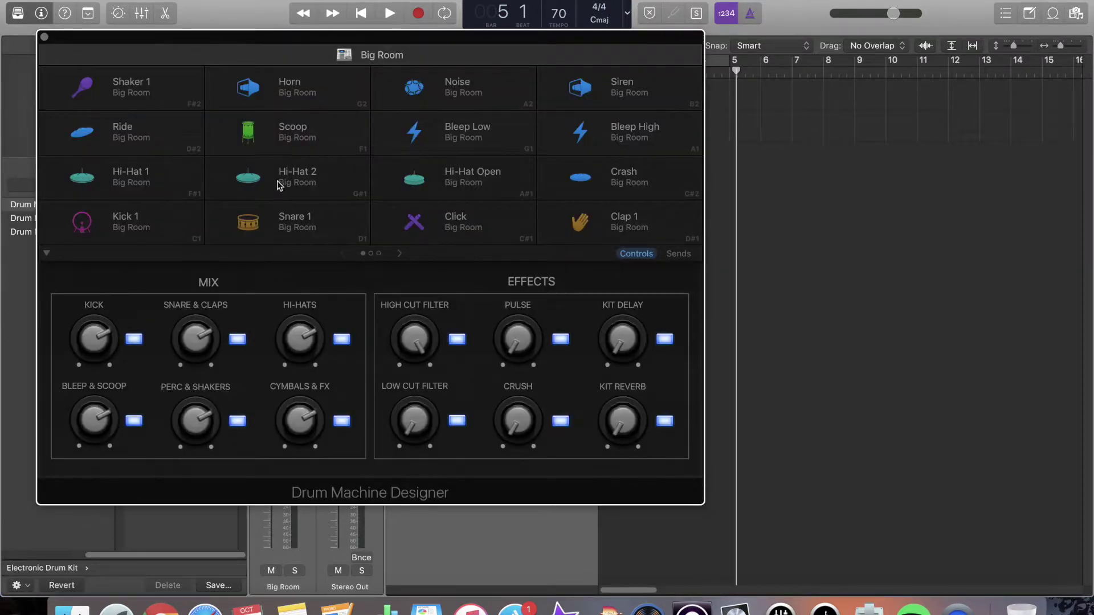
Step: Move the Noise pad into Bleep Low's spot in the Big Room kit
{"action": "left_click", "coordinate": [280, 176]}
{"action": "left_click", "coordinate": [274, 91]}
{"action": "left_click_drag", "start_coordinate": [438, 91], "coordinate": [451, 141]}
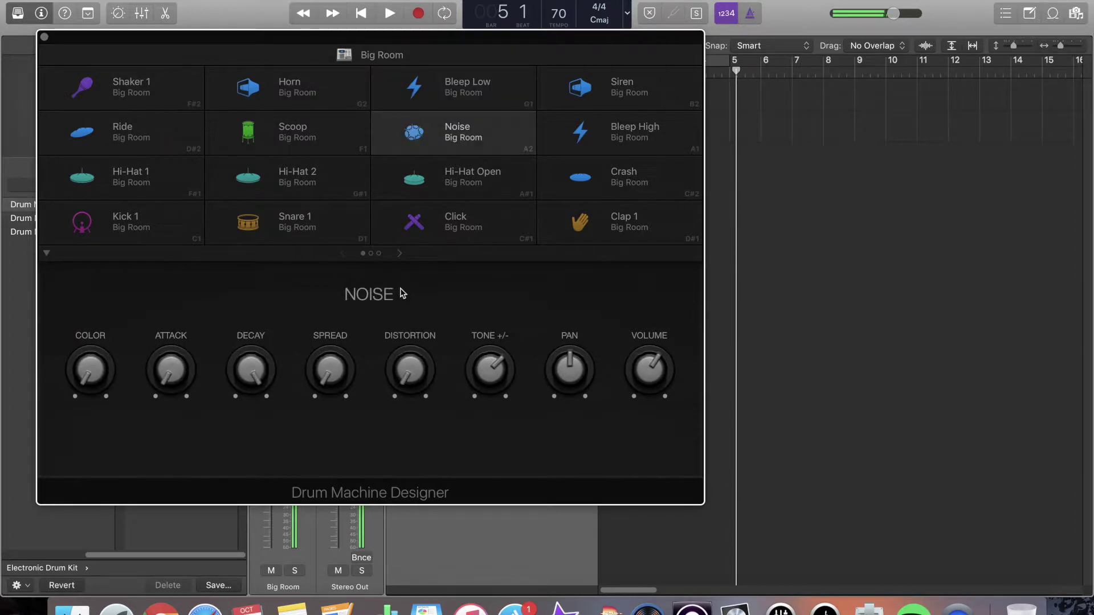
{"action": "left_click", "coordinate": [45, 38]}
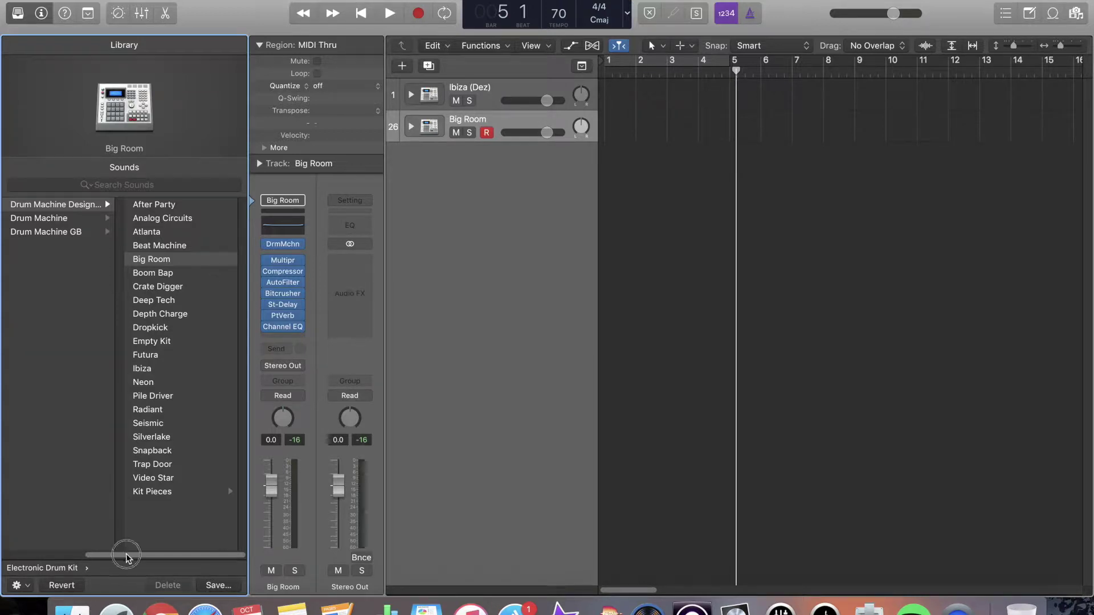
Step: Browse Library categories from Mallet through Vintage Electric Piano
{"action": "left_click_drag", "start_coordinate": [122, 555], "coordinate": [23, 556]}
{"action": "left_click", "coordinate": [41, 261]}
{"action": "left_click", "coordinate": [39, 274]}
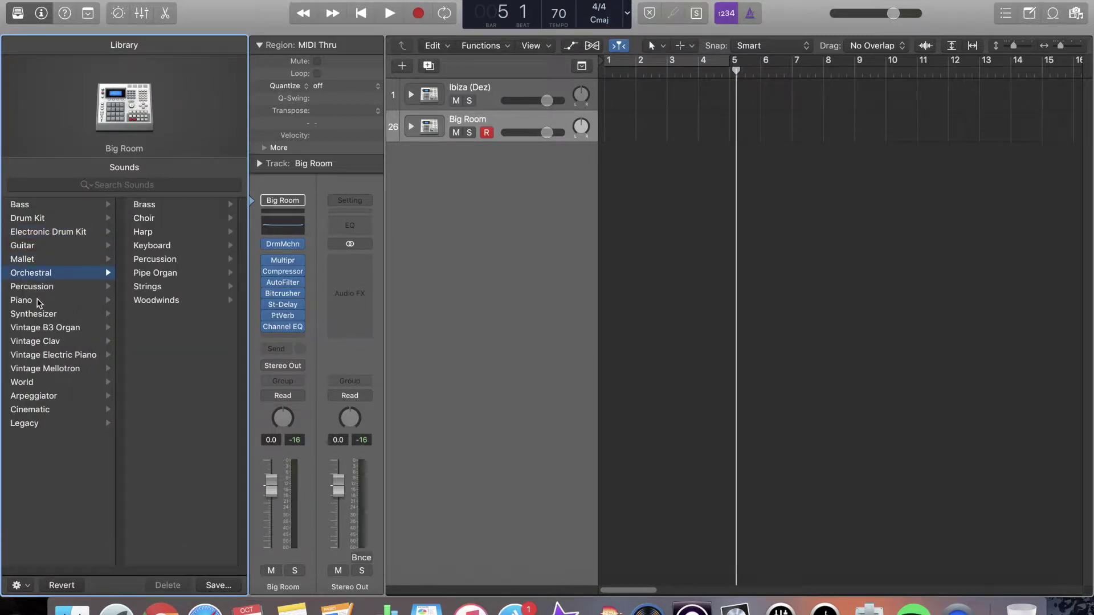
{"action": "left_click", "coordinate": [37, 300]}
{"action": "left_click", "coordinate": [41, 314]}
{"action": "left_click", "coordinate": [44, 327]}
{"action": "left_click", "coordinate": [37, 355]}
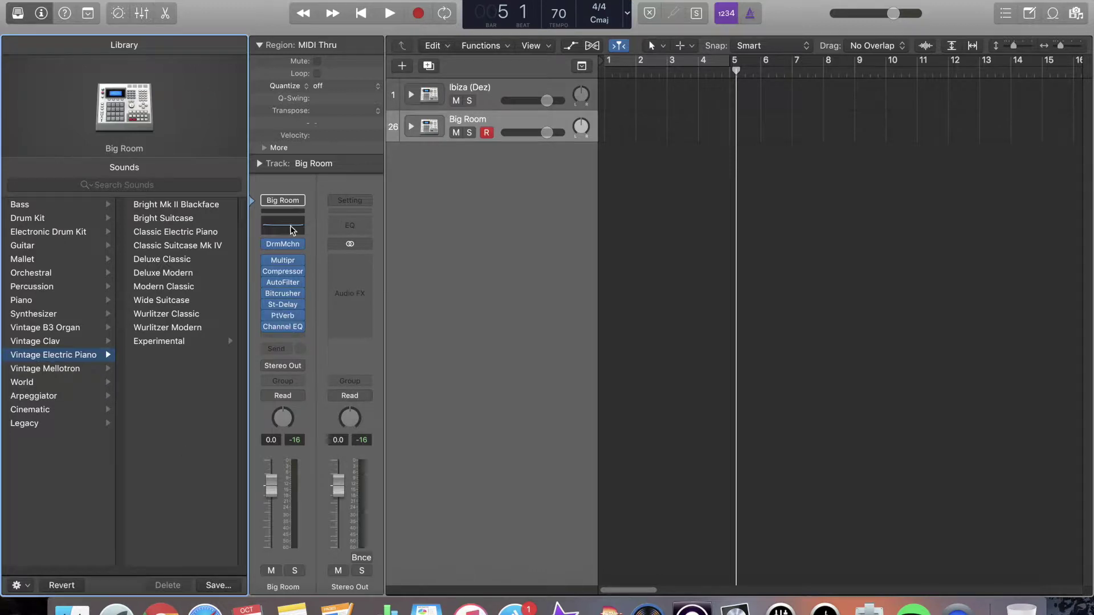
Step: Reopen and close Drum Machine Designer, then switch over to Pro Tools
{"action": "left_click", "coordinate": [301, 247]}
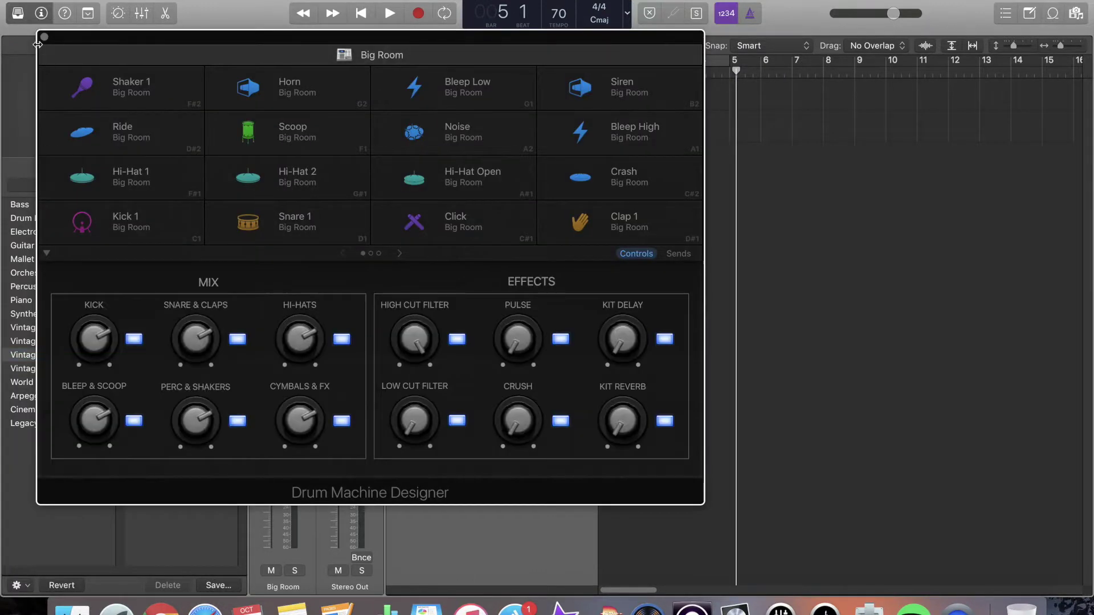
{"action": "left_click", "coordinate": [44, 37]}
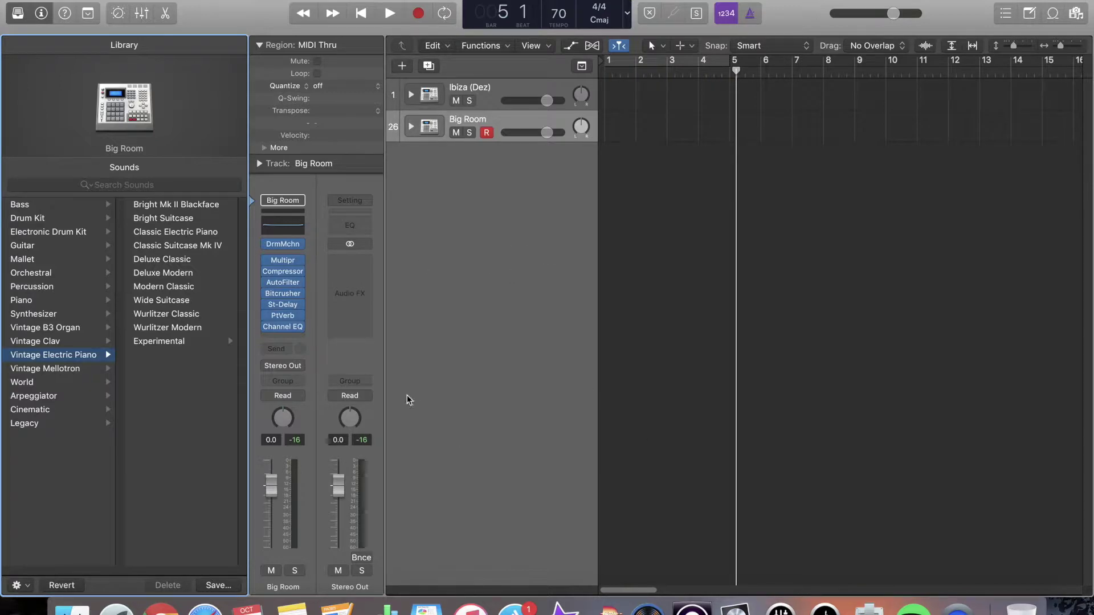
{"action": "left_click", "coordinate": [691, 609]}
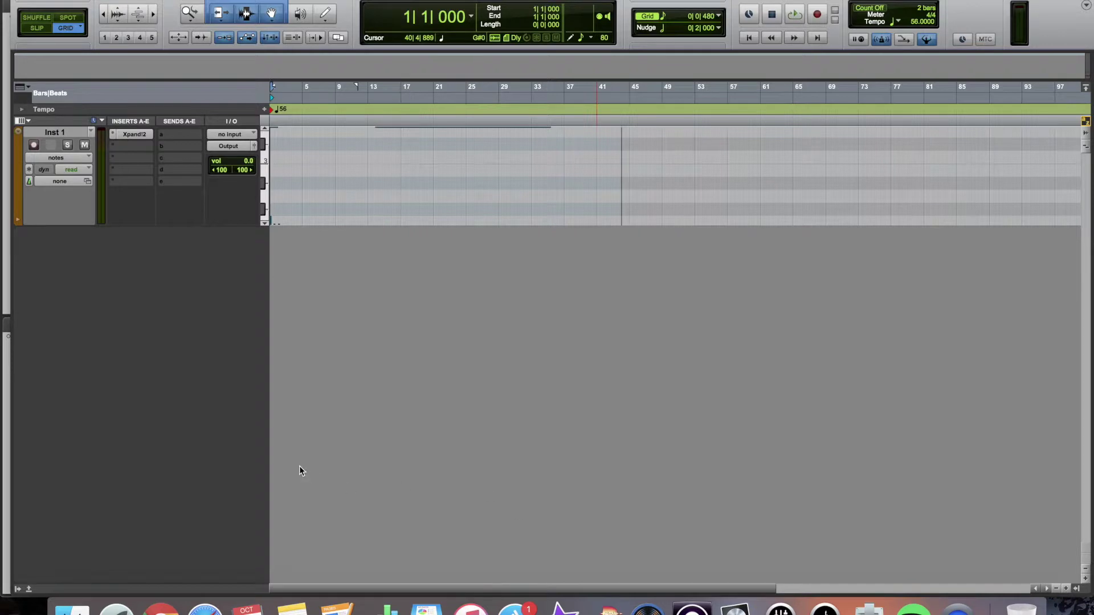
Step: Create one new stereo Instrument track, Inst 2, below Inst 1
{"action": "key", "text": "super+shift+n"}
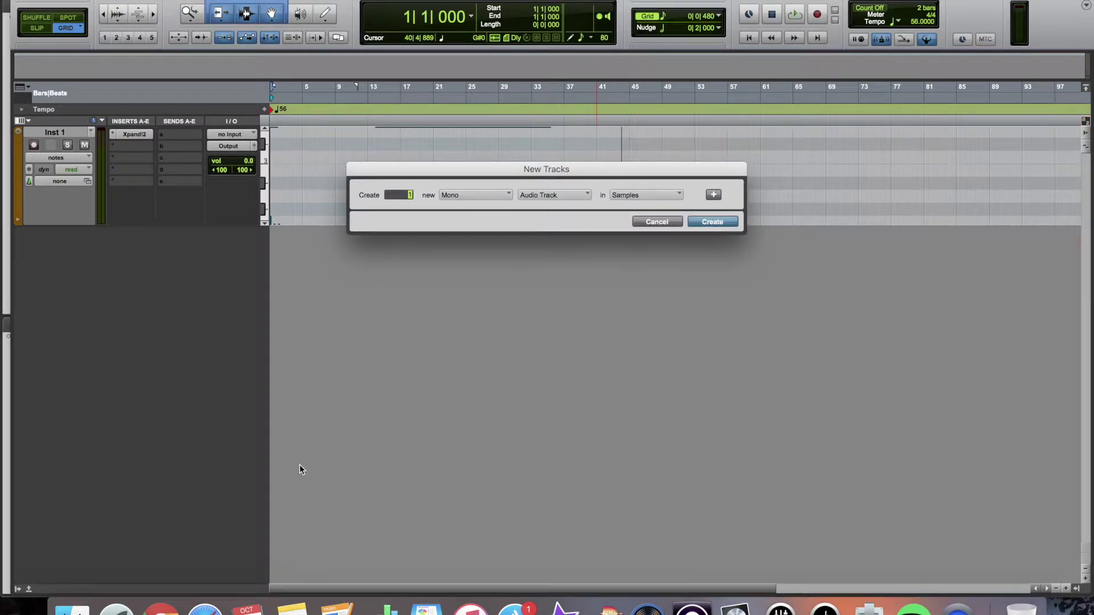
{"action": "key", "text": "super+Down"}
{"action": "key", "text": "super+Right"}
{"action": "key", "text": "super+Down"}
{"action": "key", "text": "super+Down"}
{"action": "key", "text": "super+Down"}
{"action": "key", "text": "super+Down"}
{"action": "key", "text": "Return"}
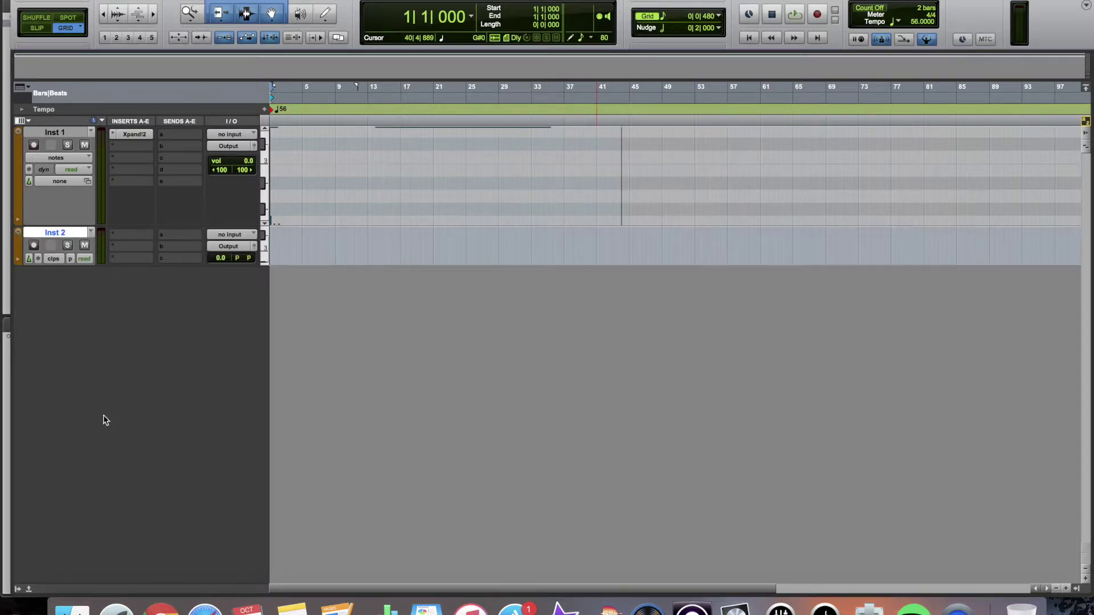
Step: Insert AIR Music Technology's Xpand!2 (stereo) on Inst 2's first insert slot
{"action": "left_click", "coordinate": [130, 235]}
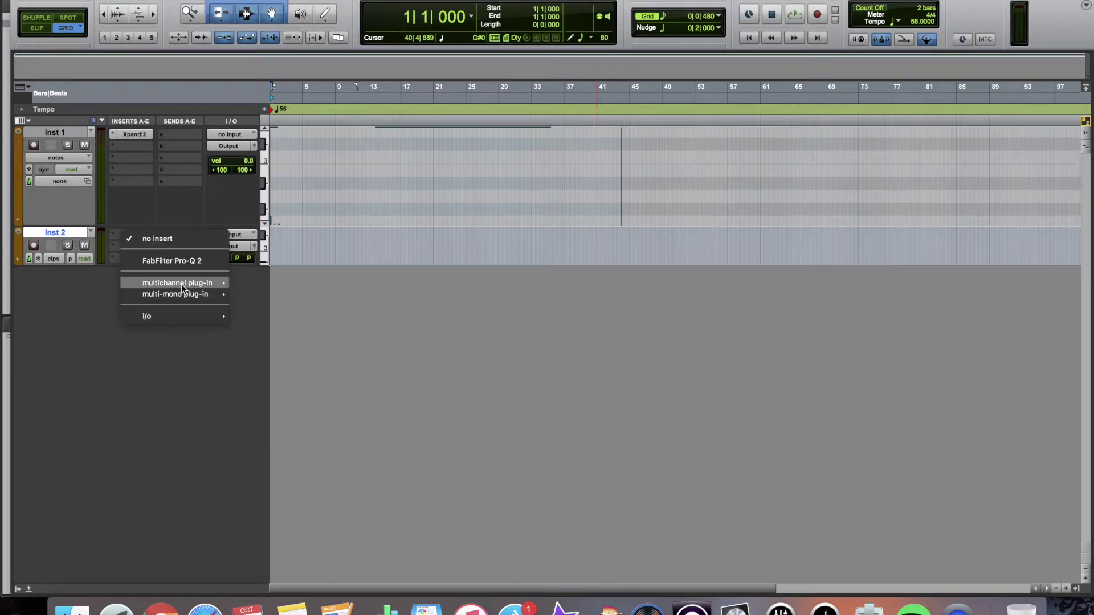
{"action": "mouse_move", "coordinate": [184, 285]}
{"action": "mouse_move", "coordinate": [267, 286]}
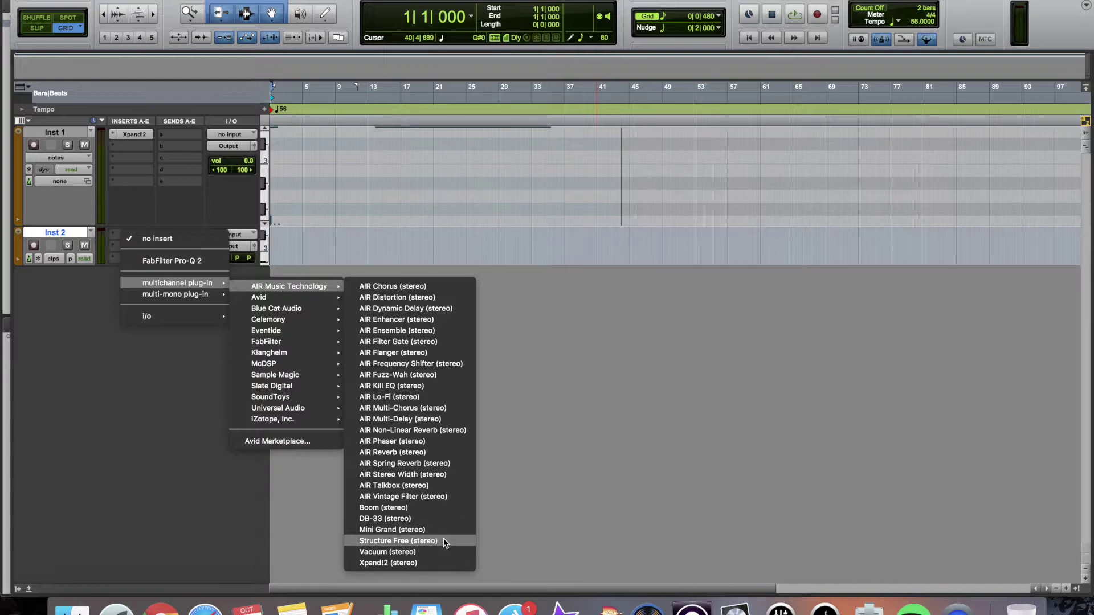
{"action": "left_click", "coordinate": [429, 564]}
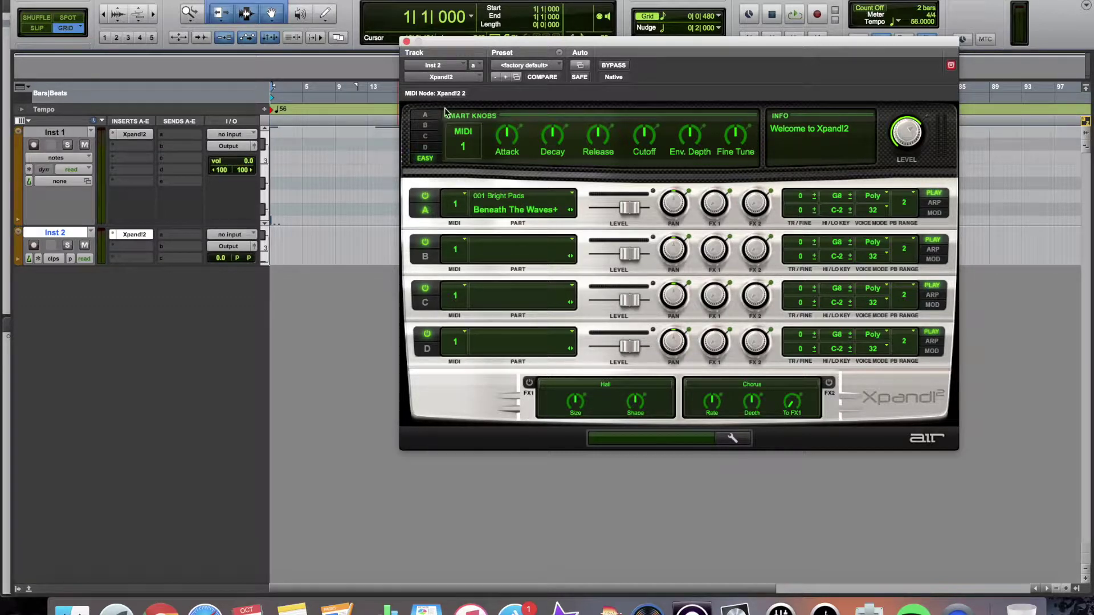
Step: Close the Xpand!2 window, make Inst 2 taller, and open the MIDI Editor
{"action": "left_click", "coordinate": [407, 41]}
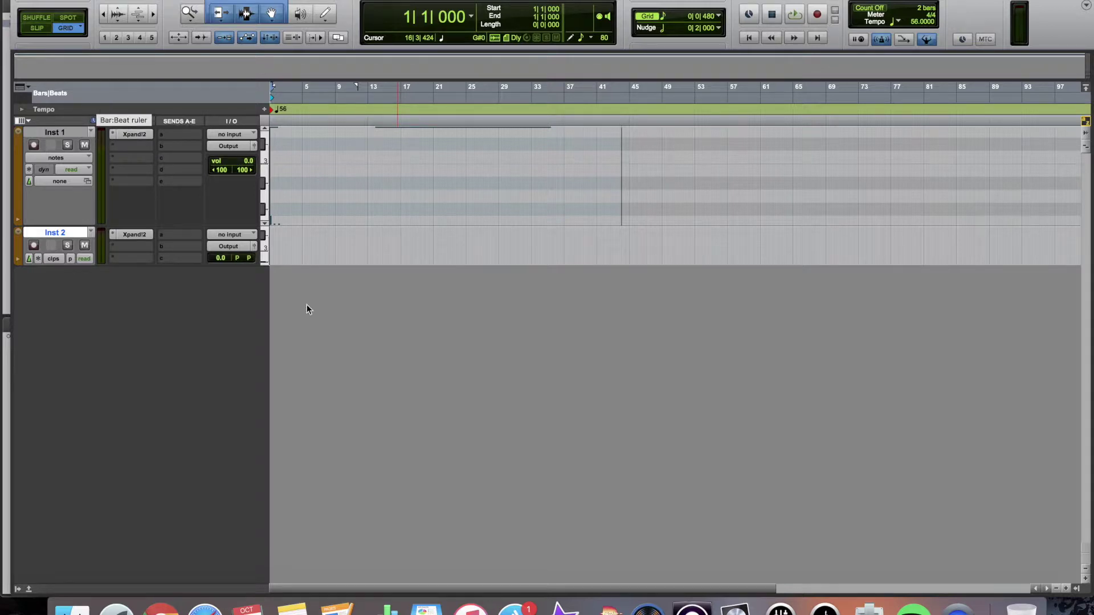
{"action": "left_click", "coordinate": [127, 238]}
{"action": "left_click", "coordinate": [127, 235]}
{"action": "left_click", "coordinate": [426, 474]}
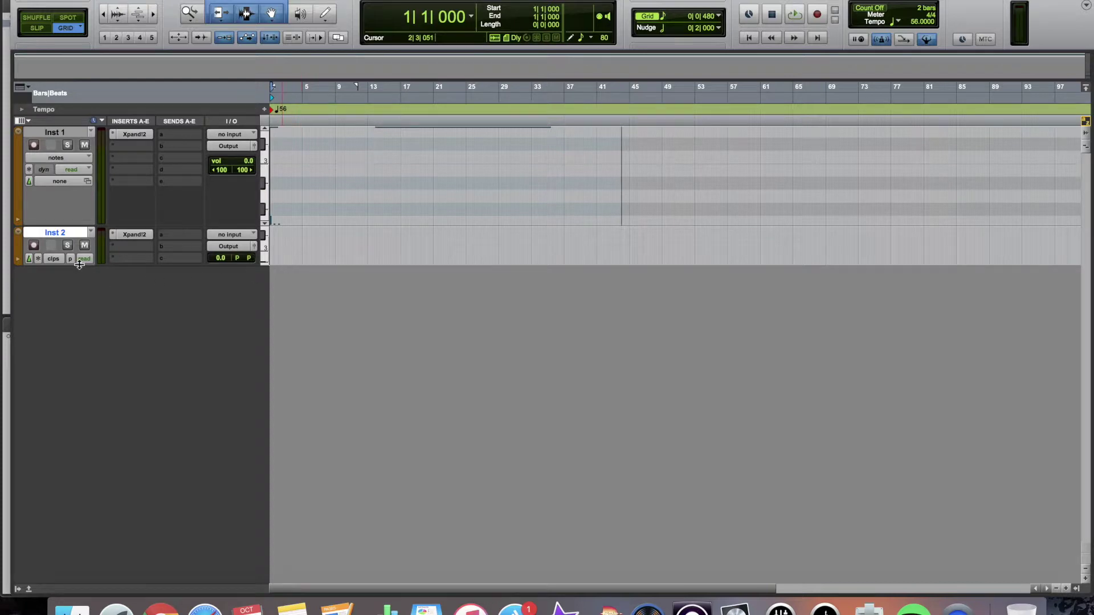
{"action": "left_click_drag", "start_coordinate": [79, 264], "coordinate": [93, 363]}
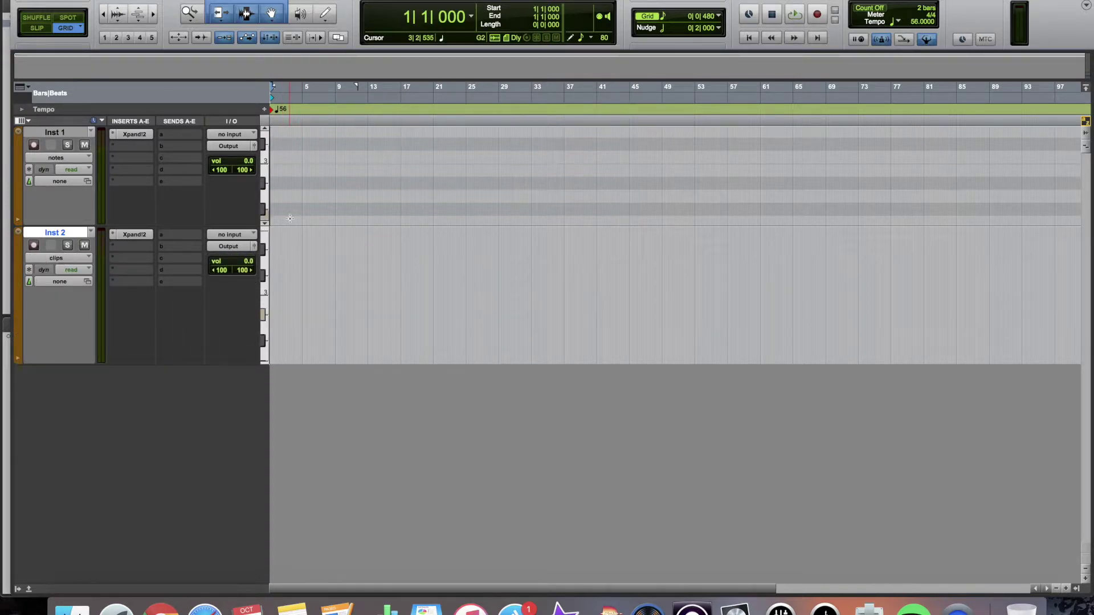
{"action": "key", "text": "ctrl+equal"}
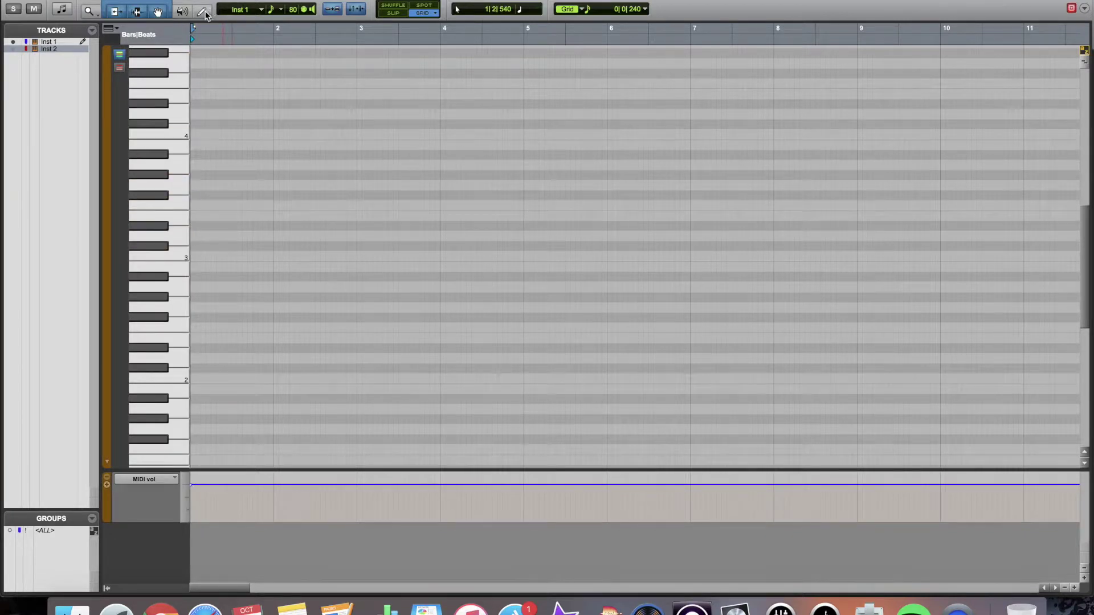
Step: Draw two notes in bar 1 of Inst 1 with the Pencil tool
{"action": "left_click", "coordinate": [201, 12]}
{"action": "left_click", "coordinate": [204, 296]}
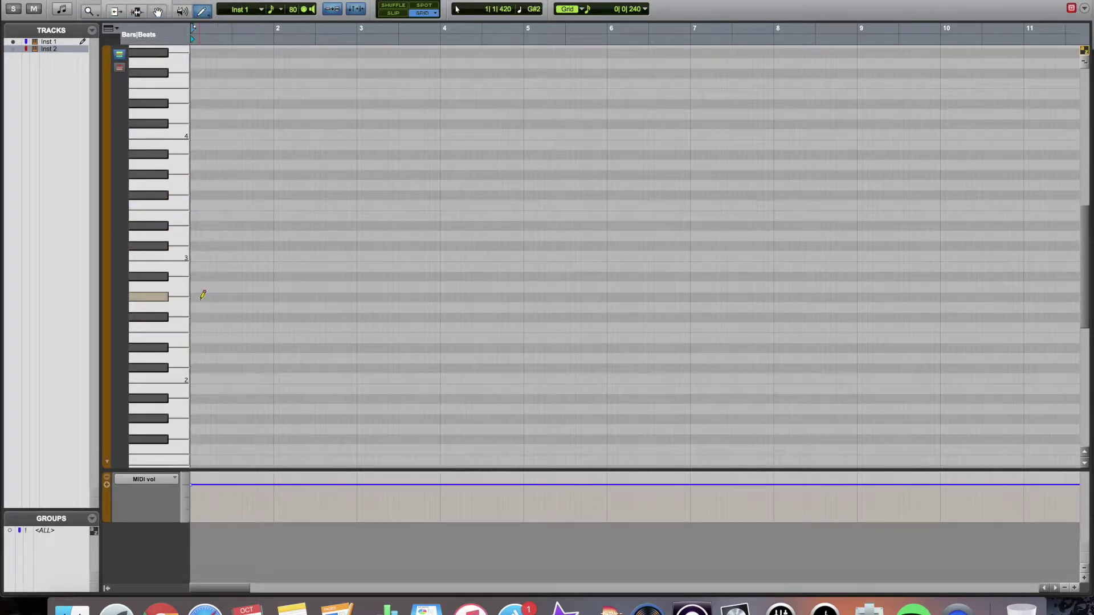
{"action": "left_click_drag", "start_coordinate": [200, 296], "coordinate": [238, 299]}
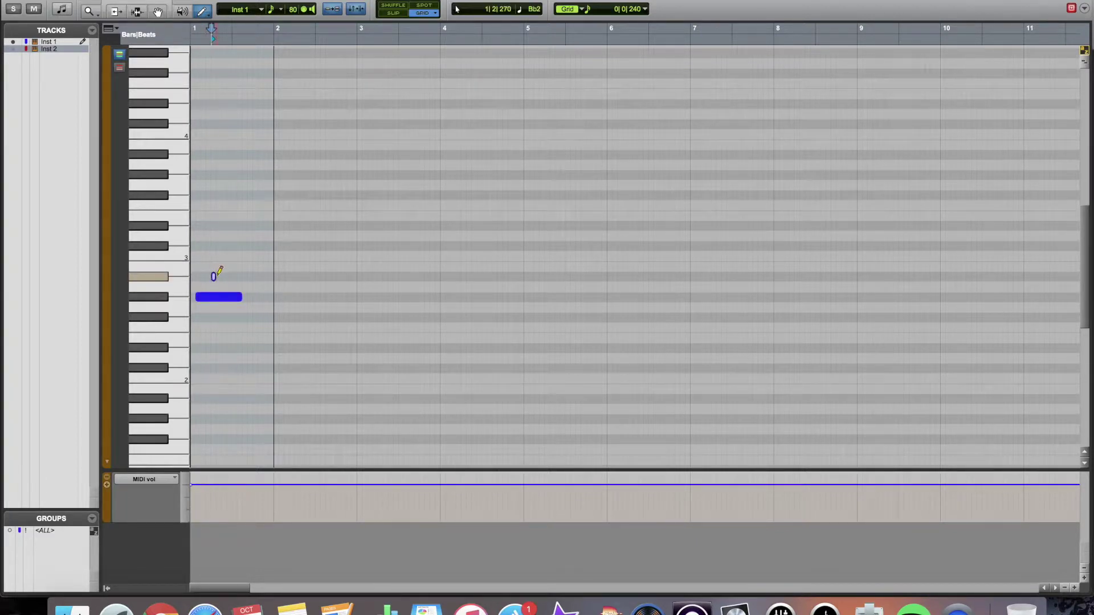
{"action": "left_click_drag", "start_coordinate": [213, 277], "coordinate": [265, 278]}
Step: Play the notes back from the session start, then open the MIDI Event List
{"action": "key", "text": "Return"}
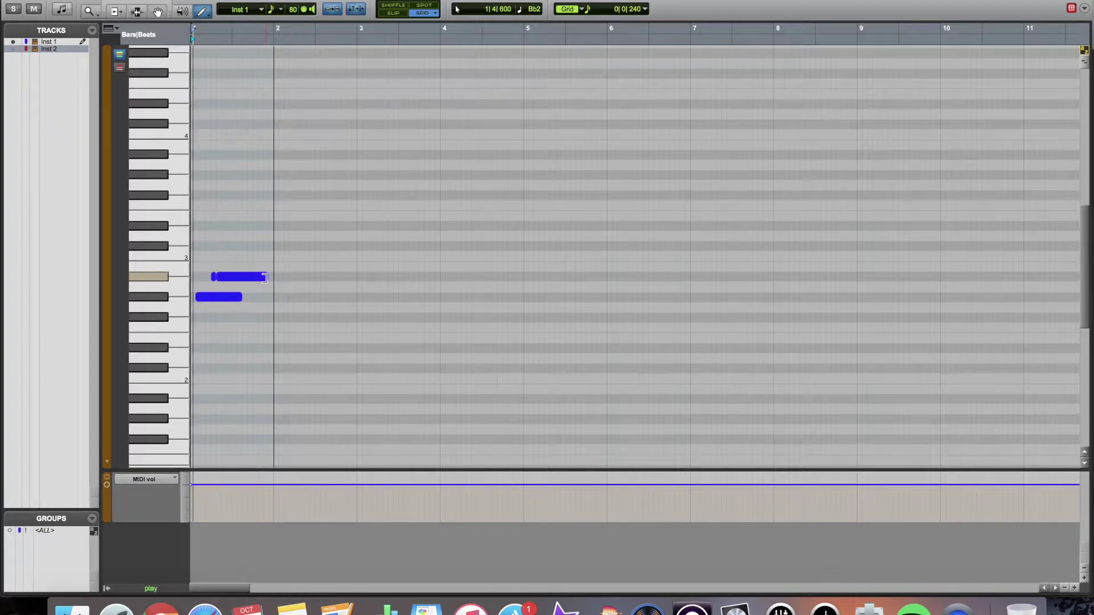
{"action": "key", "text": "space"}
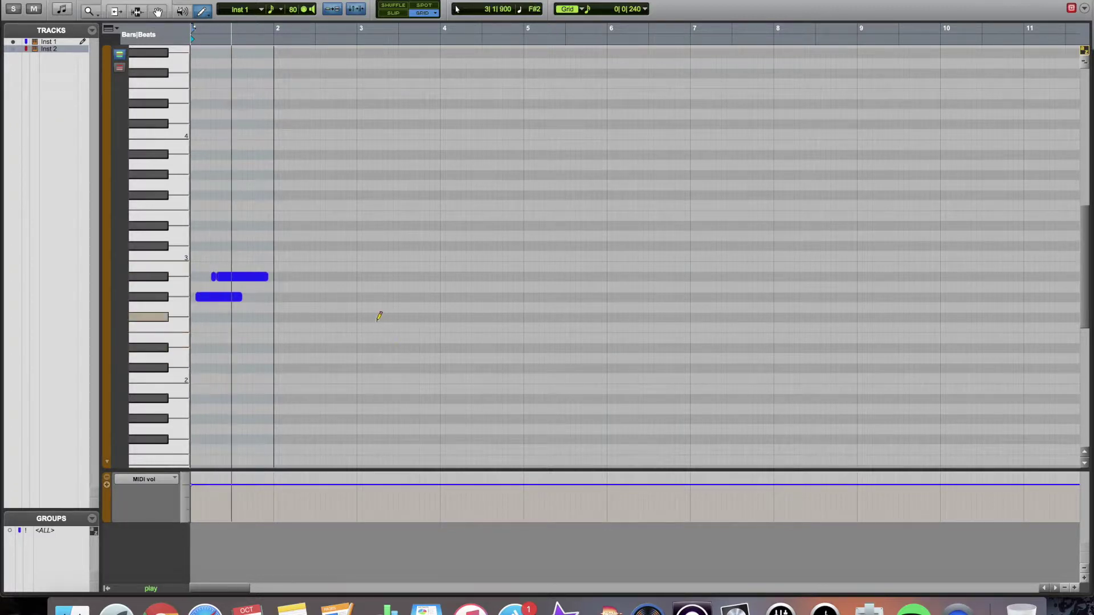
{"action": "key", "text": "space"}
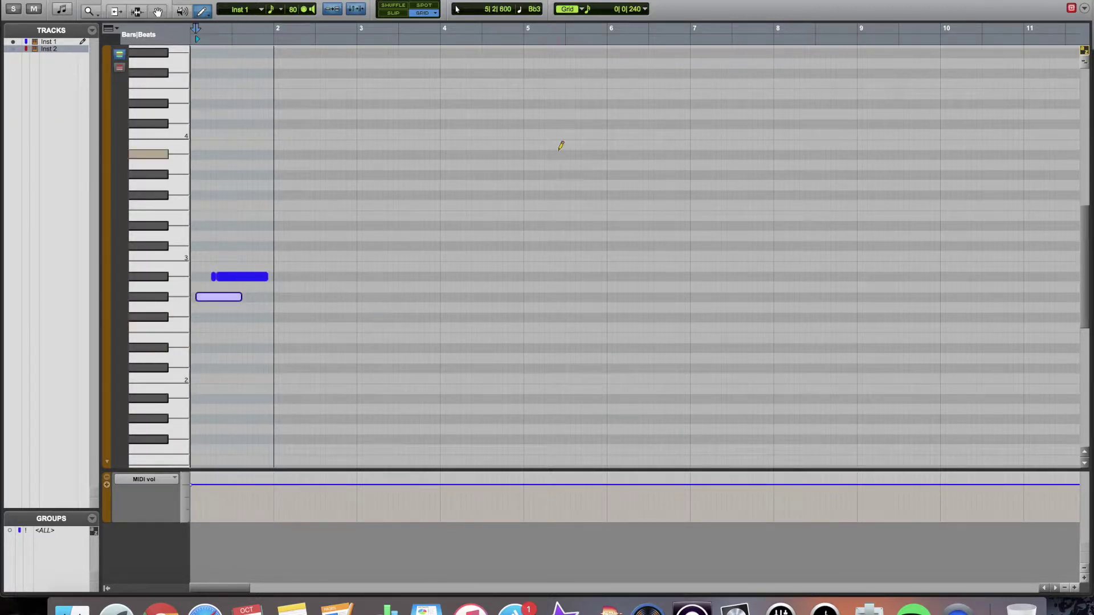
{"action": "key", "text": "alt+equal"}
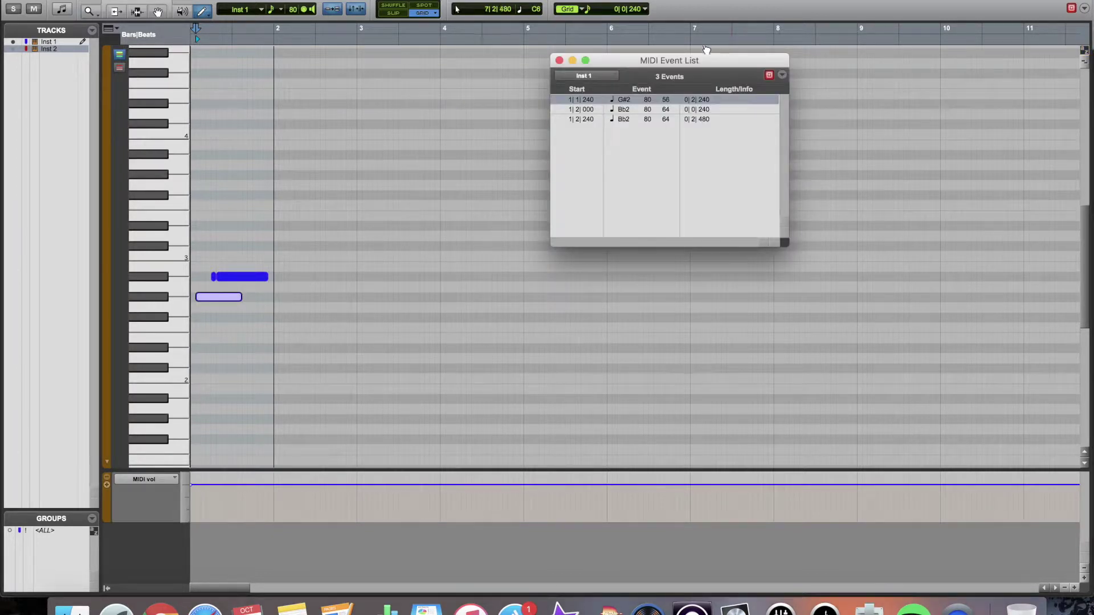
Step: Change the first event's pitch from G#2 to G0 and close the Event List
{"action": "left_click", "coordinate": [644, 110]}
{"action": "key", "text": "Down"}
{"action": "key", "text": "Down"}
{"action": "key", "text": "Up"}
{"action": "key", "text": "Up"}
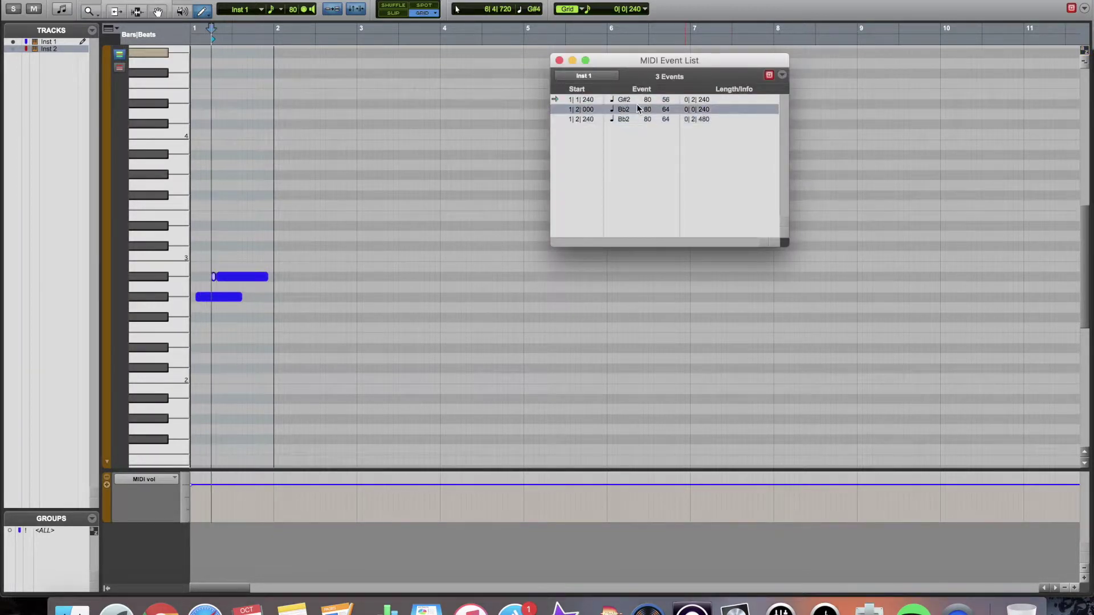
{"action": "left_click", "coordinate": [626, 101]}
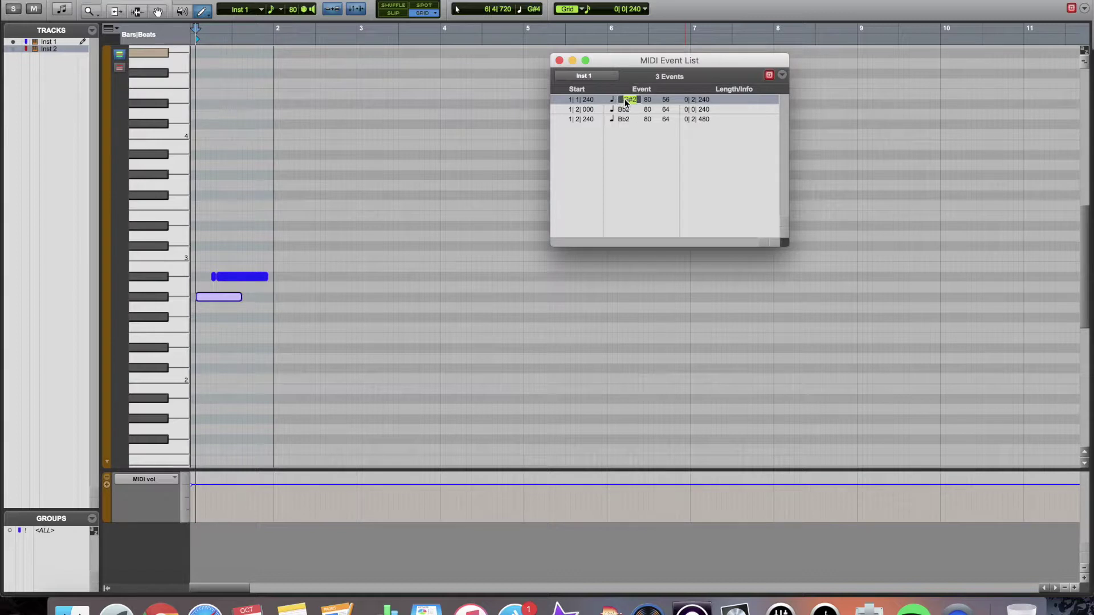
{"action": "type", "text": "0"}
{"action": "key", "text": "Return"}
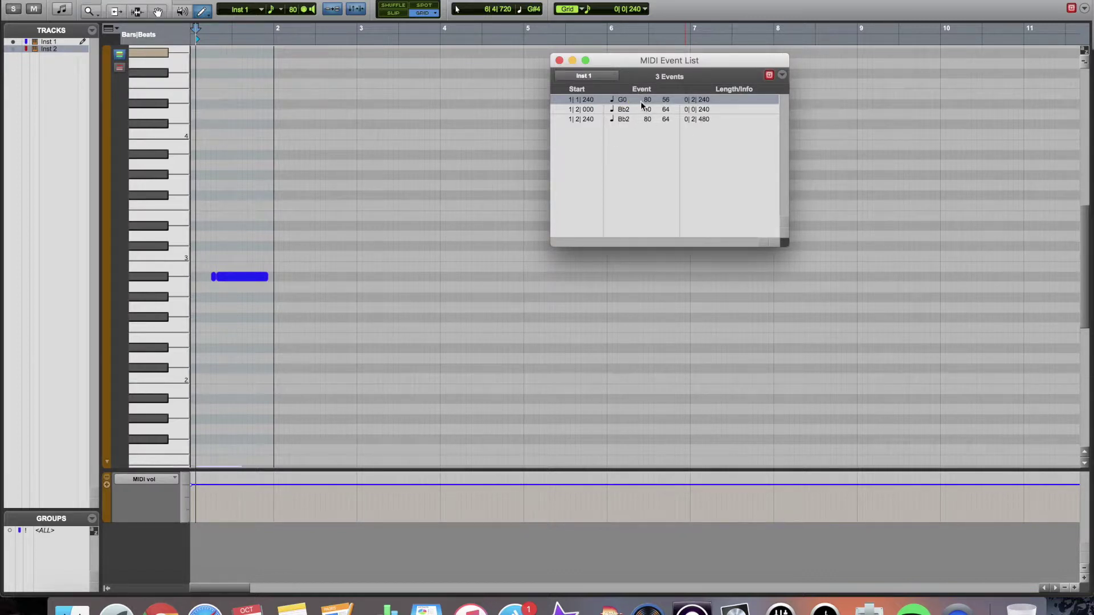
{"action": "left_click", "coordinate": [558, 59]}
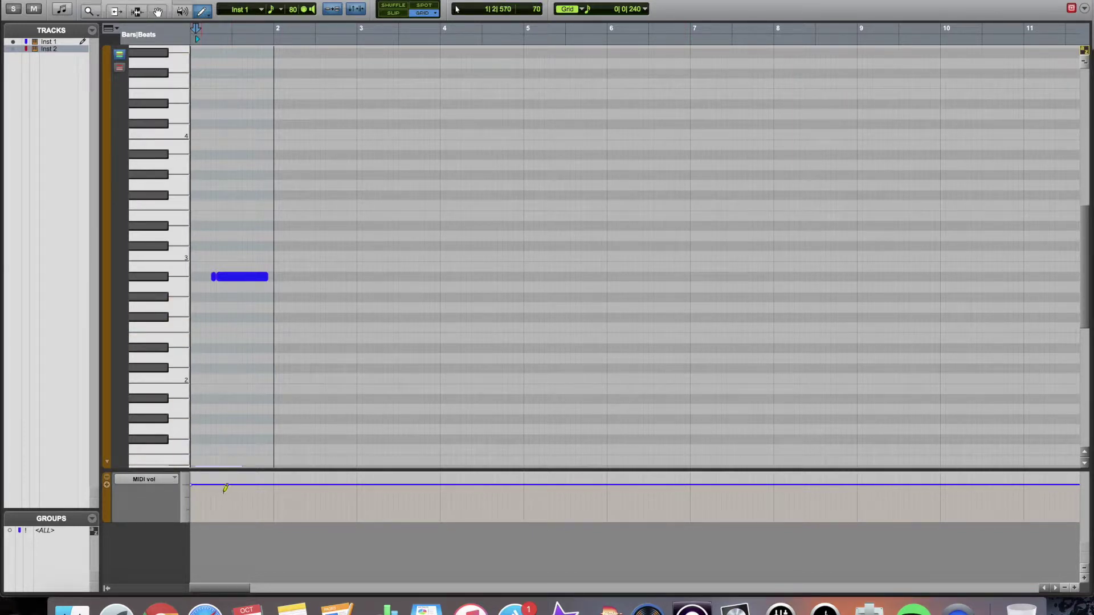
Step: Pencil a MIDI volume curve and a pitch-bend curve over Inst 1's first bars, then return to Logic
{"action": "mouse_move", "coordinate": [210, 491]}
{"action": "left_mouse_down"}
{"action": "mouse_move", "coordinate": [296, 506]}
{"action": "mouse_move", "coordinate": [400, 489]}
{"action": "left_mouse_up"}
{"action": "left_click", "coordinate": [153, 479]}
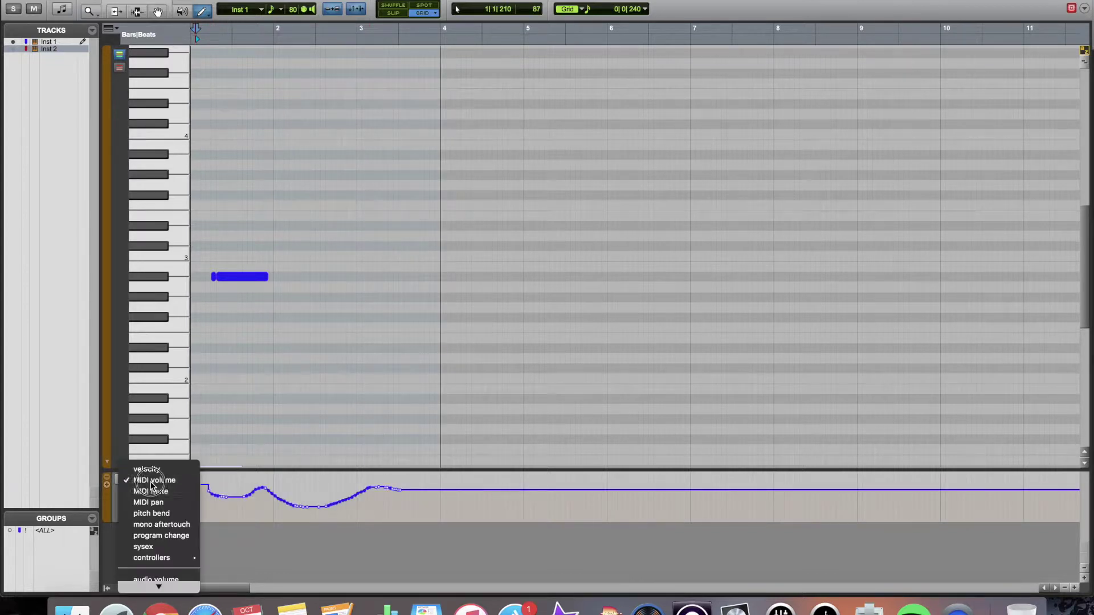
{"action": "left_click", "coordinate": [153, 513]}
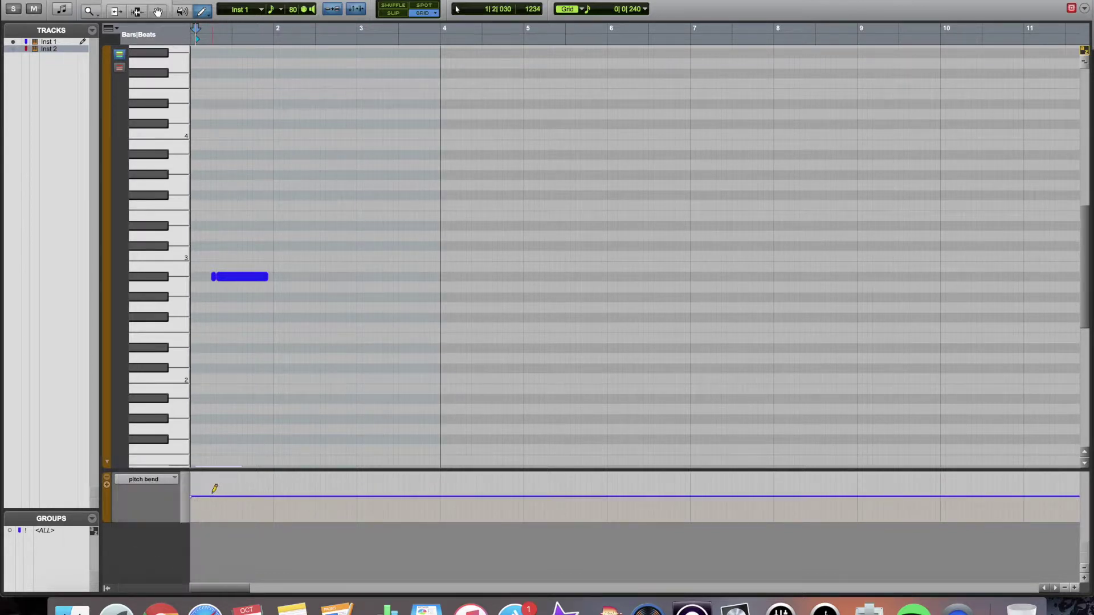
{"action": "mouse_move", "coordinate": [209, 493]}
{"action": "left_mouse_down"}
{"action": "mouse_move", "coordinate": [310, 487]}
{"action": "mouse_move", "coordinate": [387, 506]}
{"action": "left_mouse_up"}
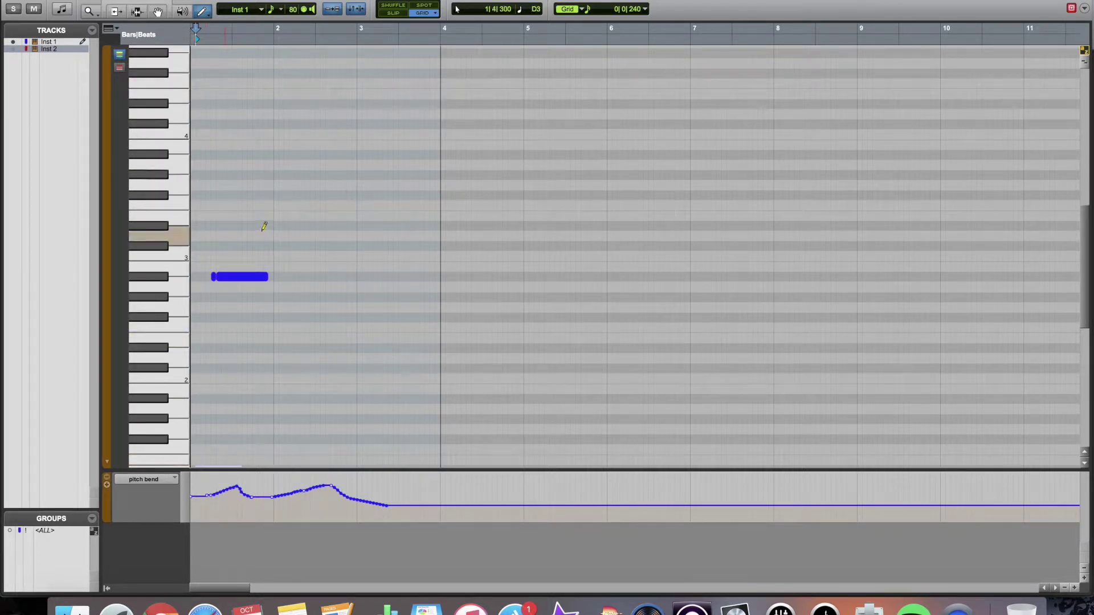
{"action": "left_click", "coordinate": [735, 607]}
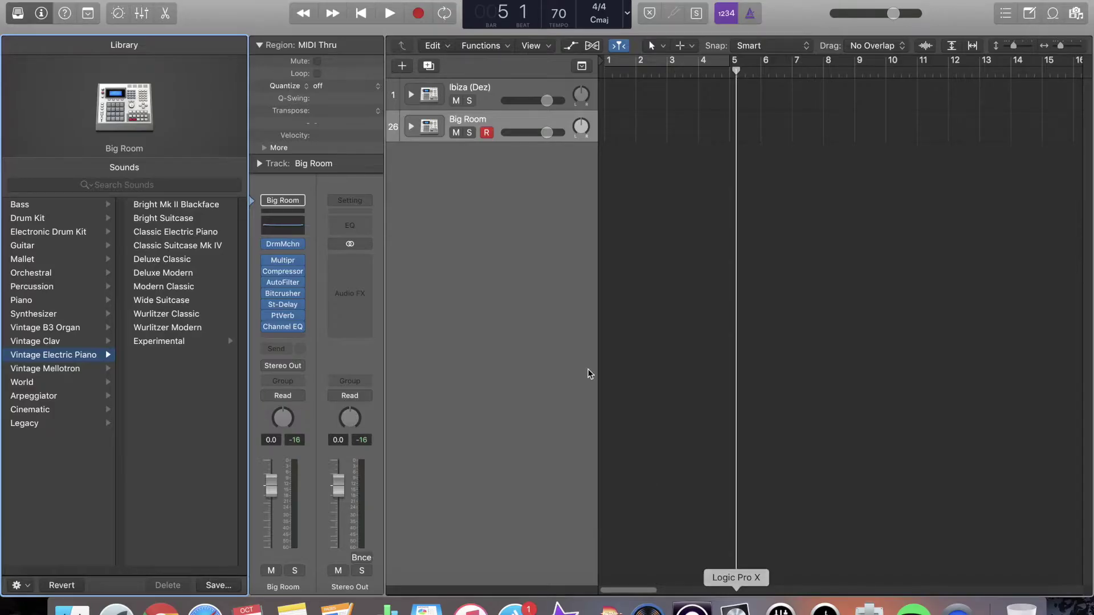
Step: Load Orchestral > Keyboard > Harpsichord onto the selected Big Room track
{"action": "left_click", "coordinate": [505, 123]}
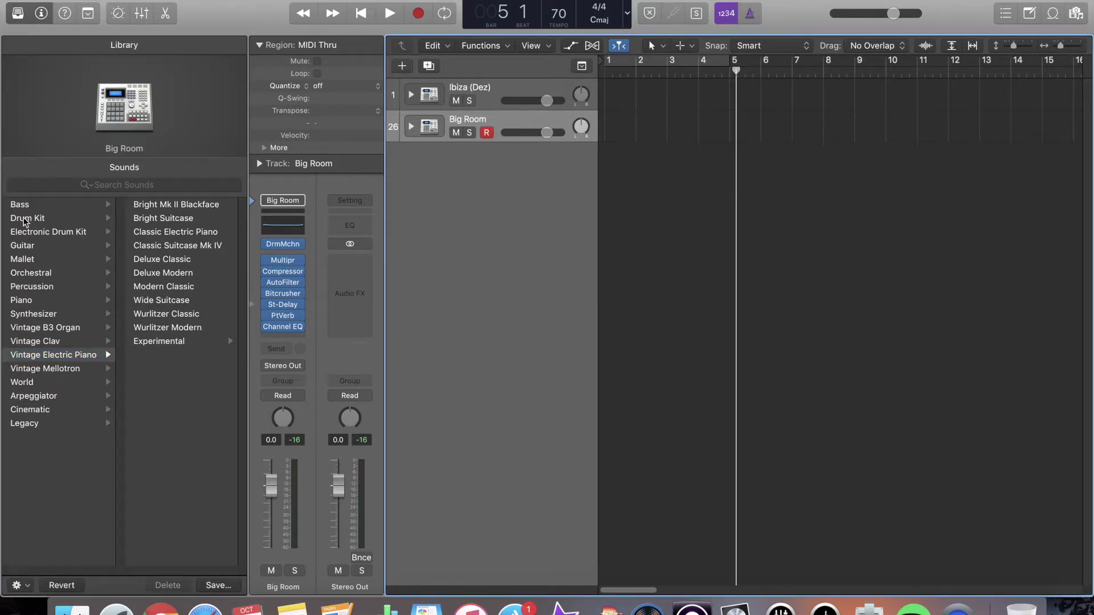
{"action": "left_click", "coordinate": [30, 272]}
{"action": "left_click", "coordinate": [177, 247]}
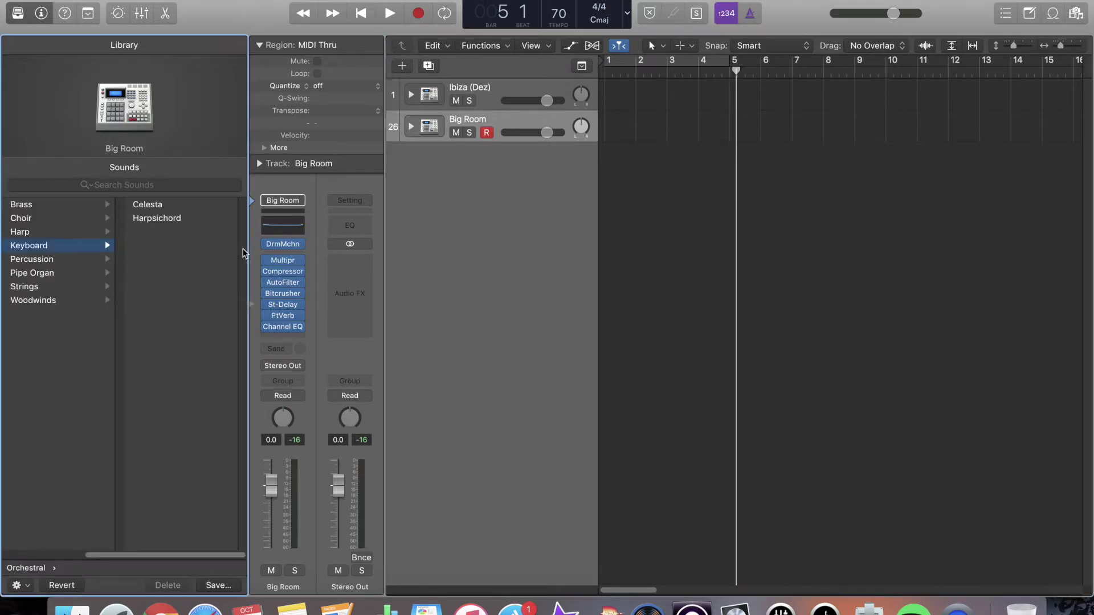
{"action": "left_click", "coordinate": [147, 218]}
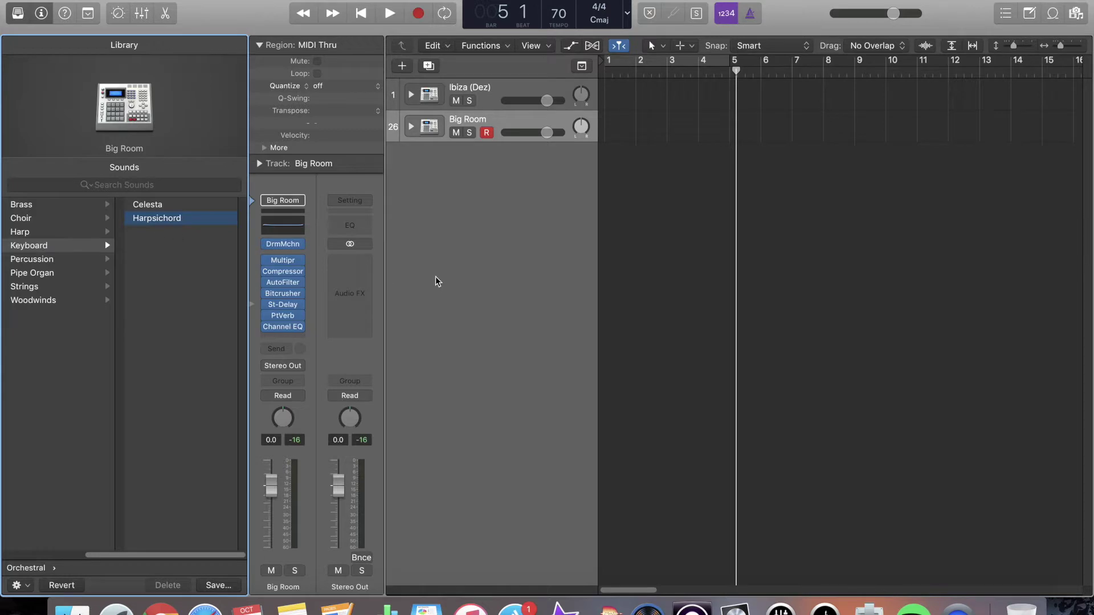
{"action": "left_click", "coordinate": [676, 176]}
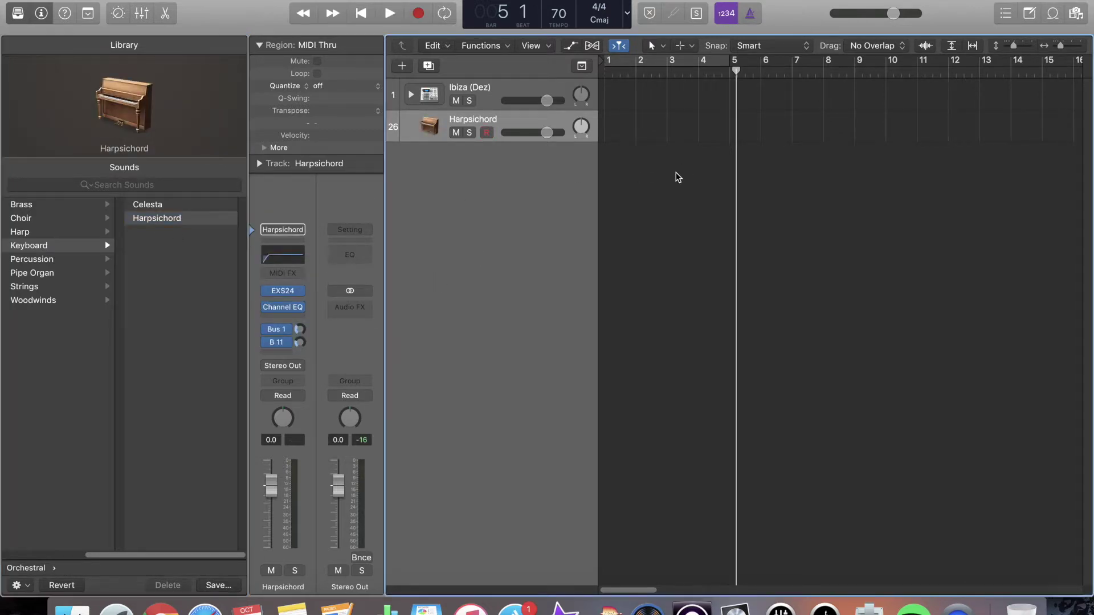
Step: Open the Harpsichord Piano Roll, audition a few notes, and enlarge the editor window
{"action": "key", "text": "super+4"}
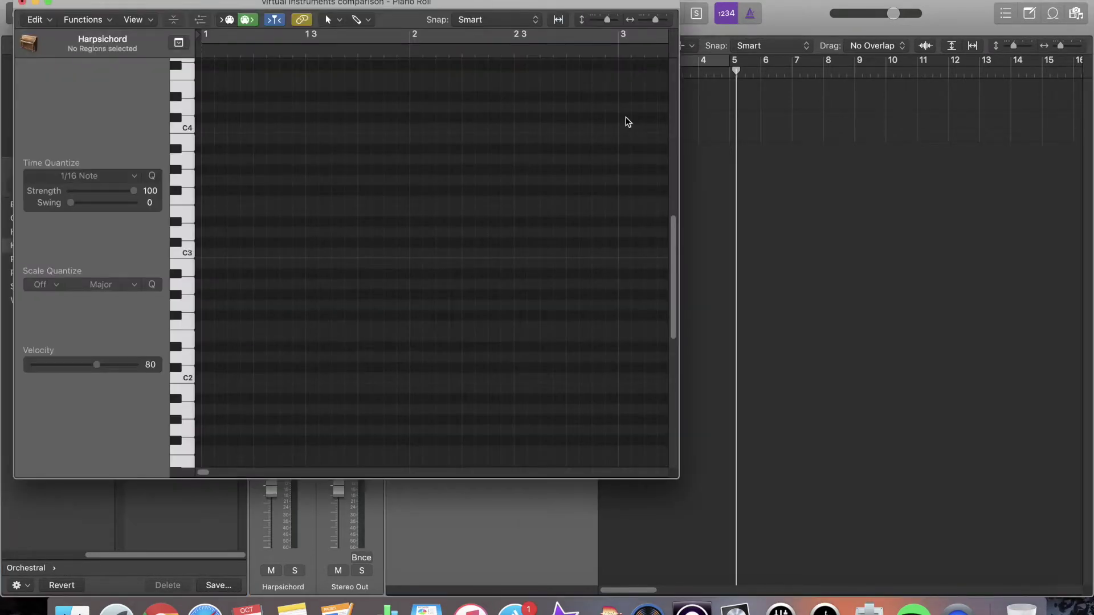
{"action": "left_click", "coordinate": [187, 179]}
{"action": "left_click", "coordinate": [183, 232]}
{"action": "left_click", "coordinate": [190, 154]}
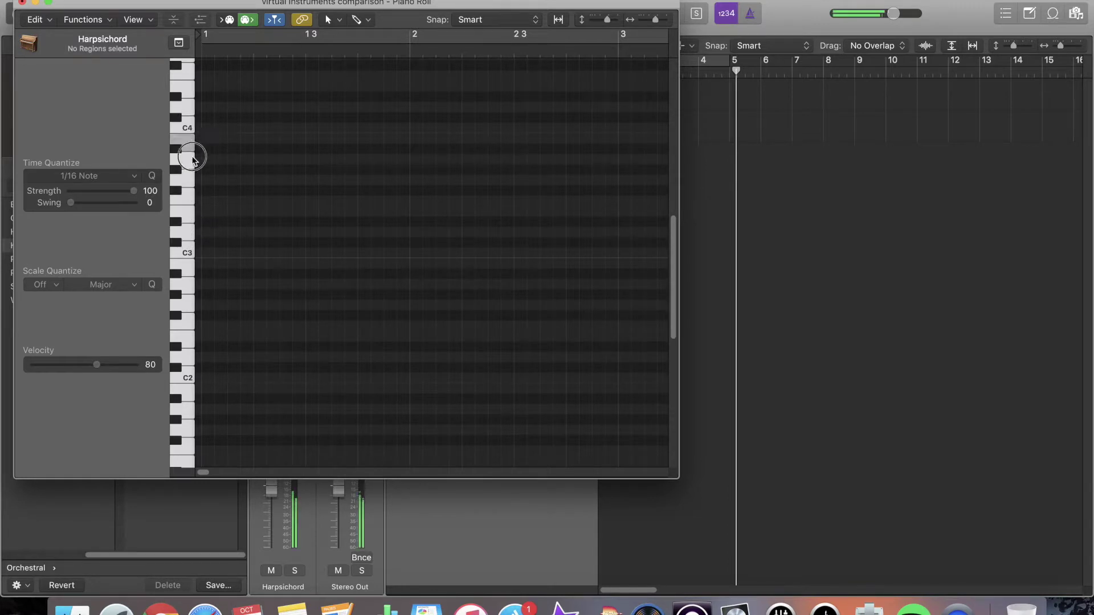
{"action": "left_click", "coordinate": [183, 205]}
{"action": "left_click", "coordinate": [191, 159]}
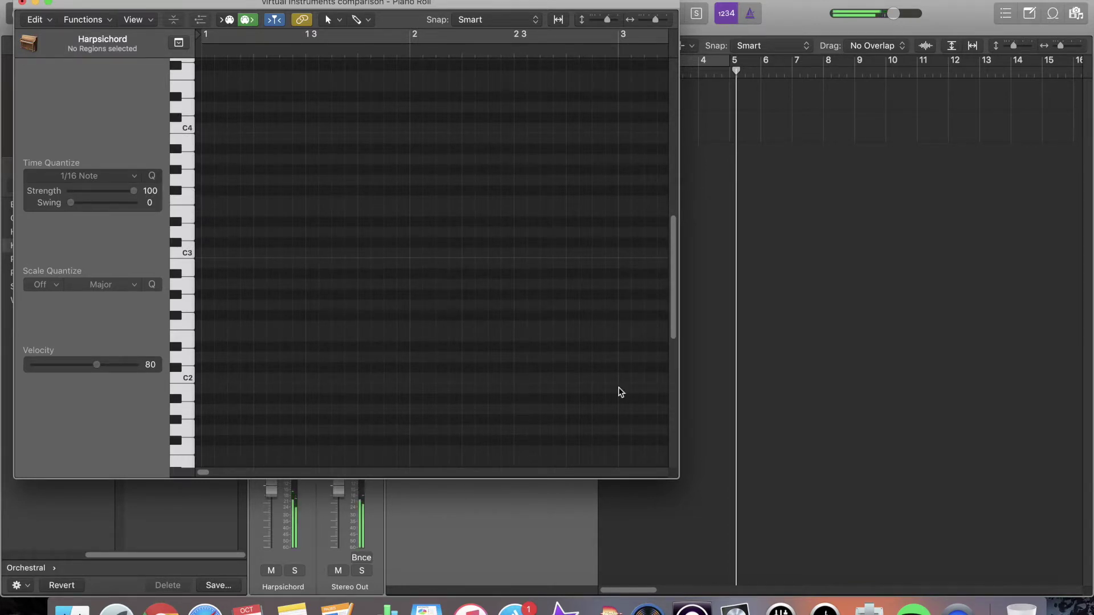
{"action": "left_click_drag", "start_coordinate": [678, 477], "coordinate": [953, 516]}
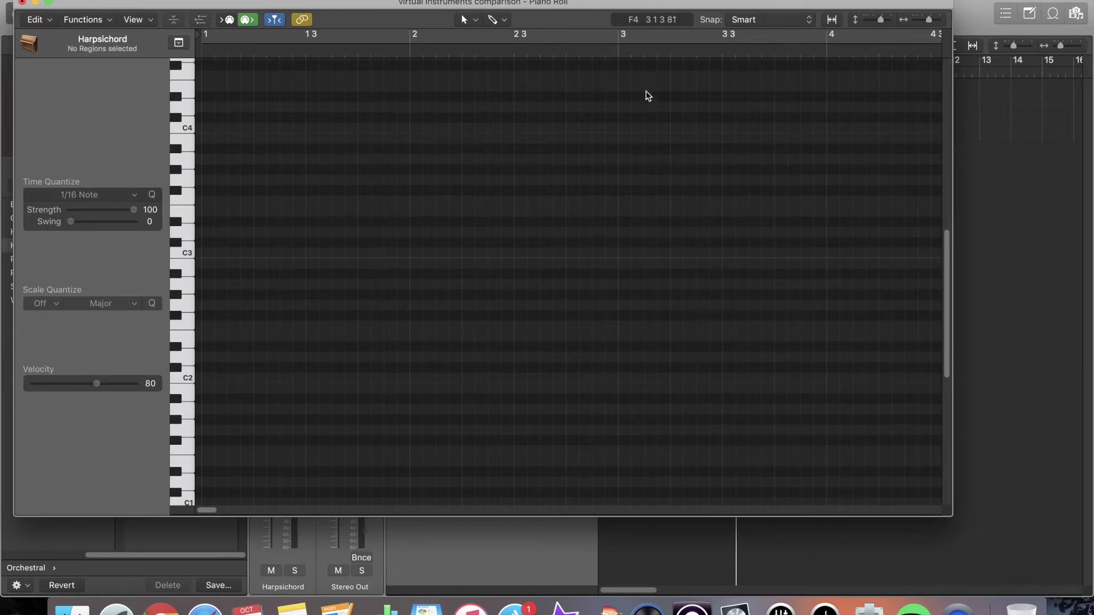
Step: Pencil seven short harpsichord notes across the grid, ending on C3
{"action": "left_click", "coordinate": [208, 294]}
{"action": "left_click", "coordinate": [221, 304]}
{"action": "left_click", "coordinate": [237, 284]}
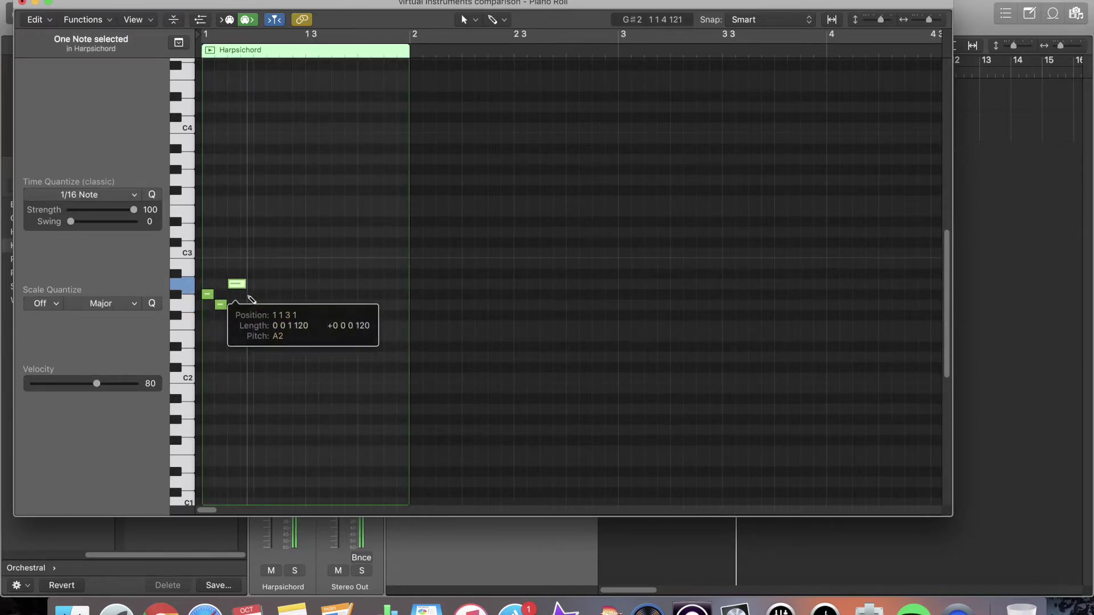
{"action": "left_click", "coordinate": [264, 274]}
{"action": "left_click", "coordinate": [279, 252]}
{"action": "left_click", "coordinate": [305, 274]}
{"action": "left_click", "coordinate": [327, 253]}
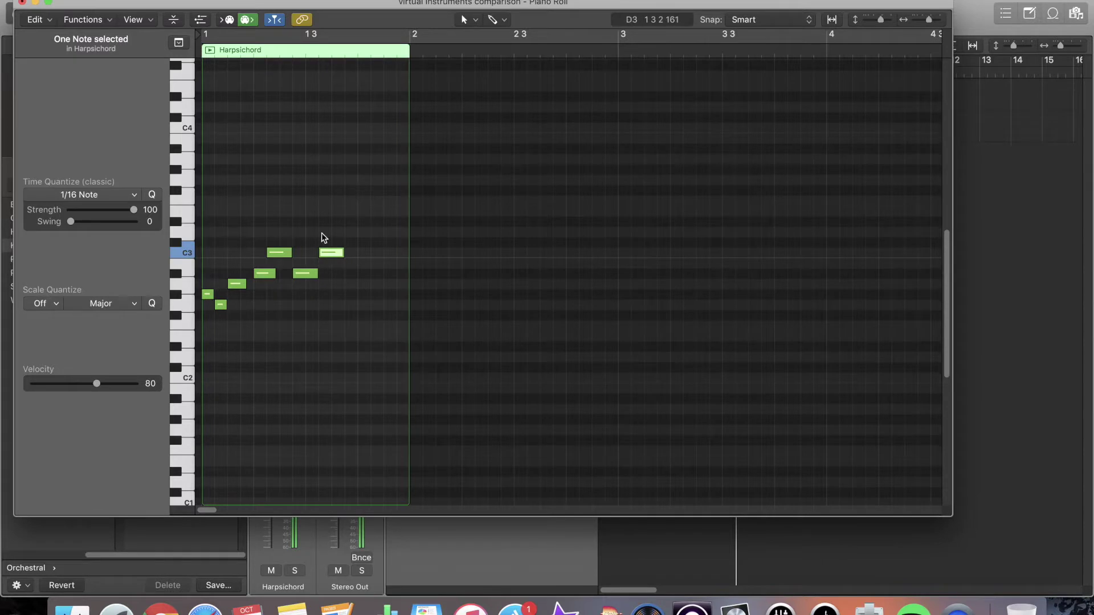
Step: Set the scale key to D and draw higher notes, longer sustained notes, and a D3 note
{"action": "left_click", "coordinate": [49, 303]}
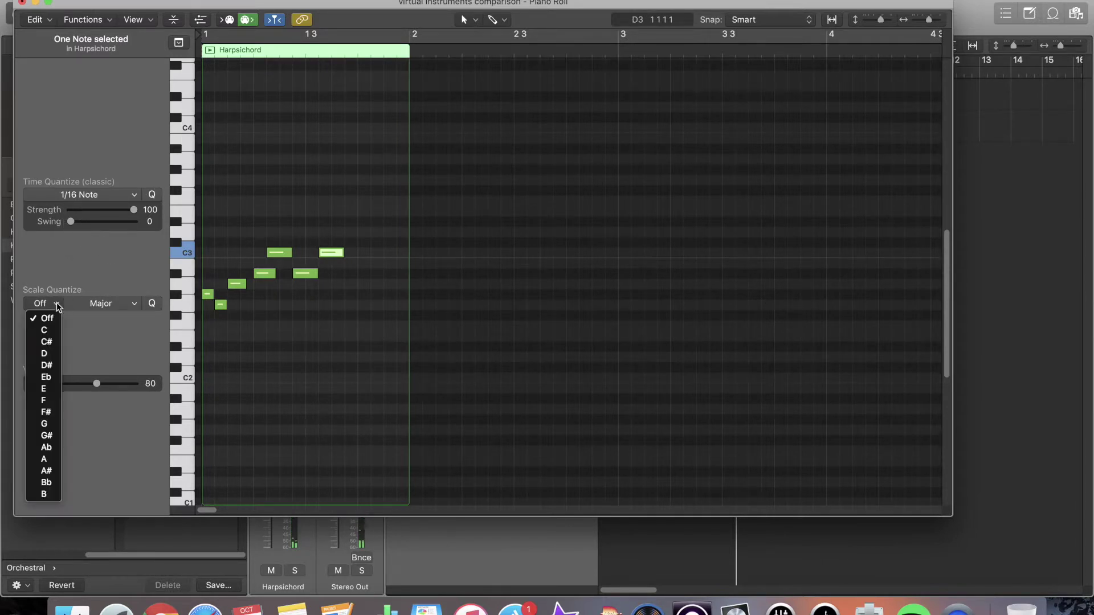
{"action": "left_click", "coordinate": [52, 354]}
{"action": "left_click", "coordinate": [245, 200]}
{"action": "left_click", "coordinate": [285, 169]}
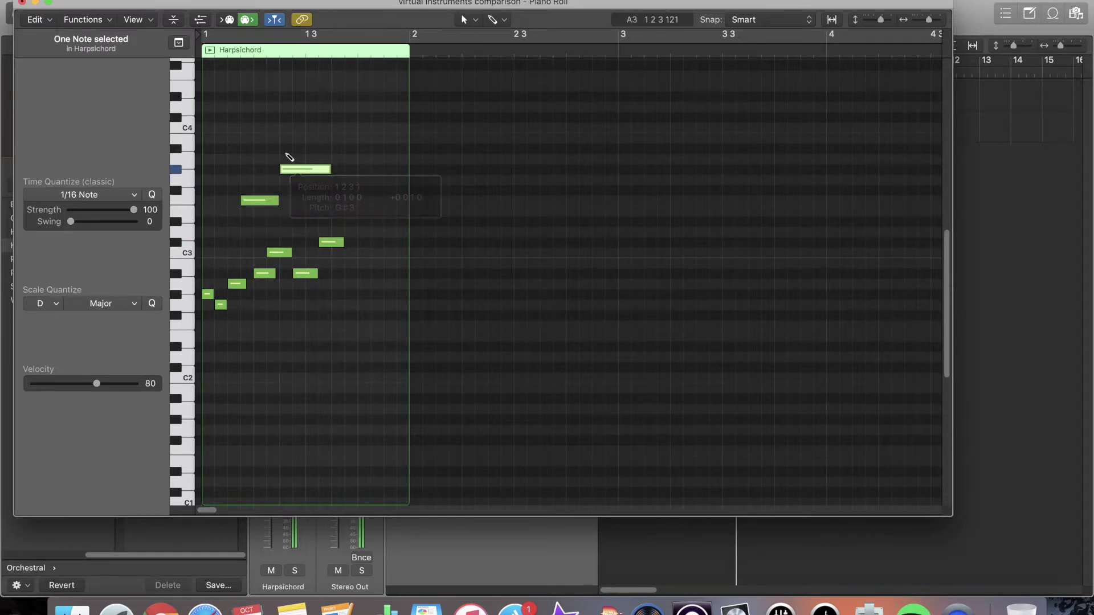
{"action": "left_click_drag", "start_coordinate": [282, 148], "coordinate": [389, 148]}
{"action": "left_click_drag", "start_coordinate": [321, 190], "coordinate": [425, 190]}
{"action": "left_click_drag", "start_coordinate": [308, 200], "coordinate": [396, 200]}
{"action": "mouse_move", "coordinate": [294, 221]}
{"action": "left_mouse_down"}
{"action": "mouse_move", "coordinate": [382, 221]}
{"action": "mouse_move", "coordinate": [365, 231]}
{"action": "left_mouse_up"}
{"action": "left_click", "coordinate": [268, 231]}
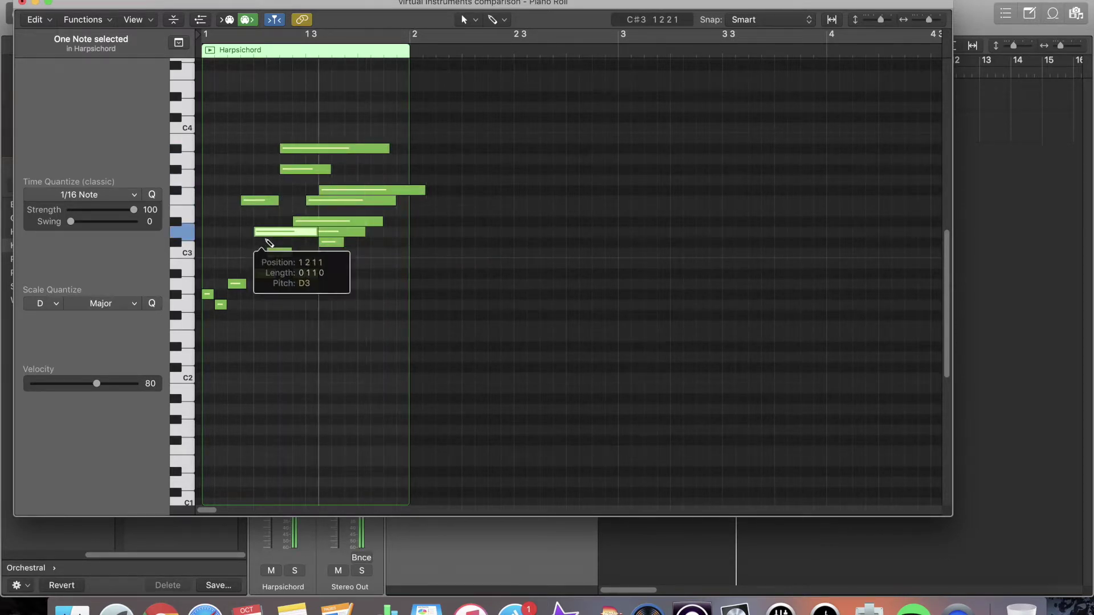
Step: Snap the ten selected upper notes to D Major, toggle Global Tracks, and close the Piano Roll
{"action": "left_click_drag", "start_coordinate": [285, 139], "coordinate": [334, 245]}
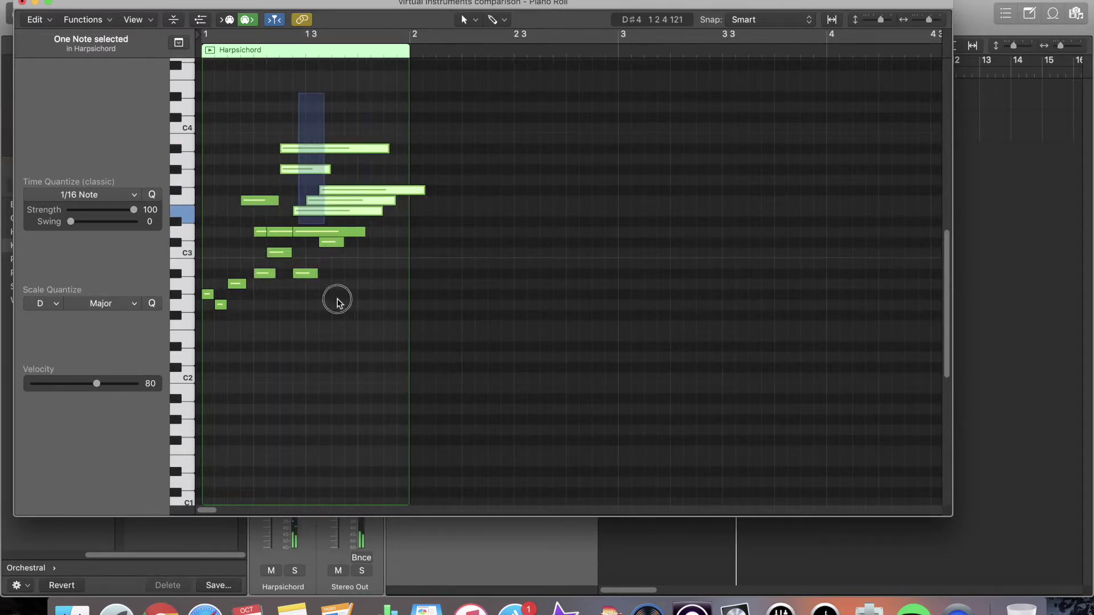
{"action": "left_click", "coordinate": [151, 306]}
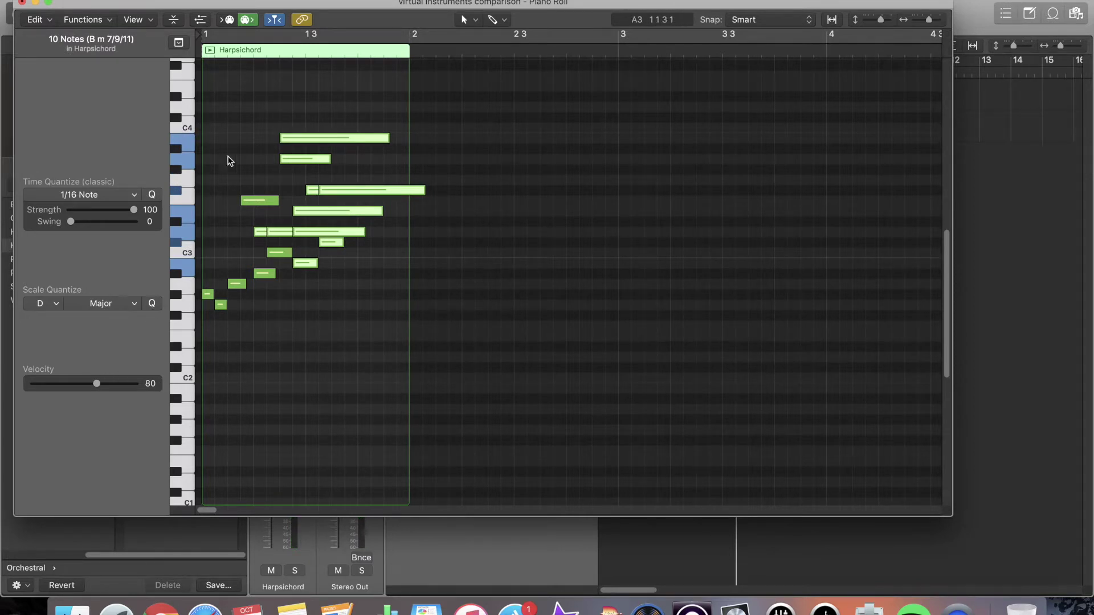
{"action": "key", "text": "g"}
{"action": "key", "text": "g"}
{"action": "key", "text": "g"}
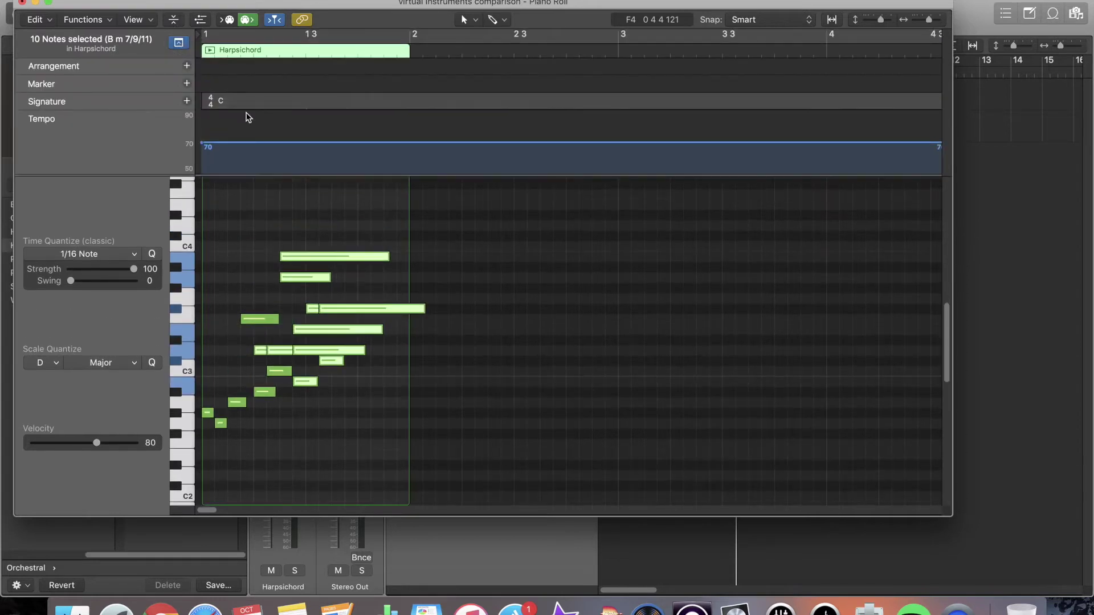
{"action": "left_click", "coordinate": [178, 42]}
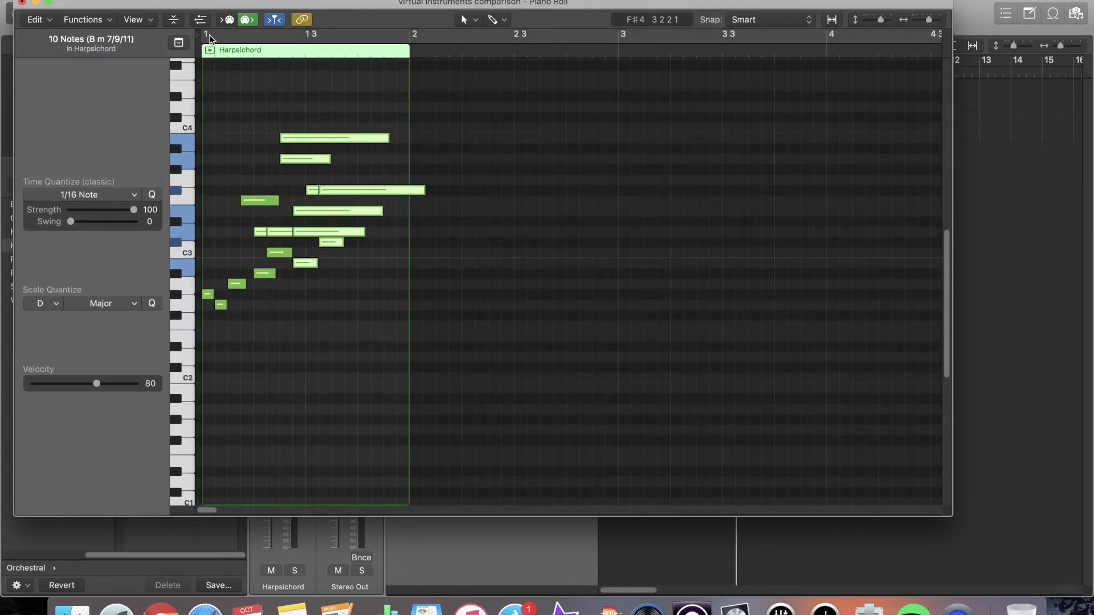
{"action": "key", "text": "super+w"}
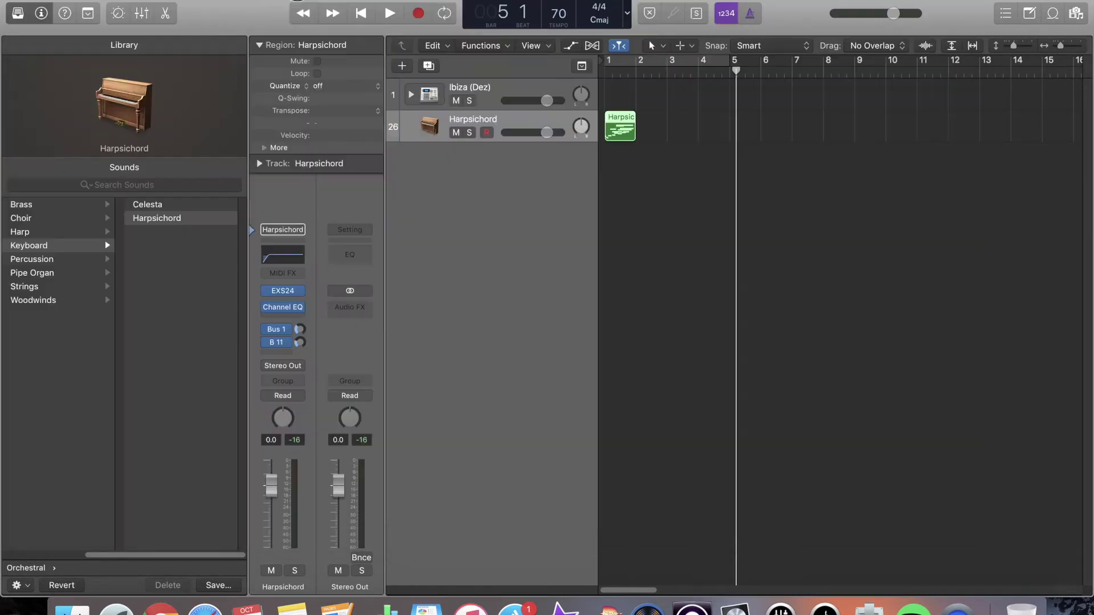
Step: Open the Harpsichord region in a large editor with the Inspector and Library hidden
{"action": "double_click", "coordinate": [624, 126]}
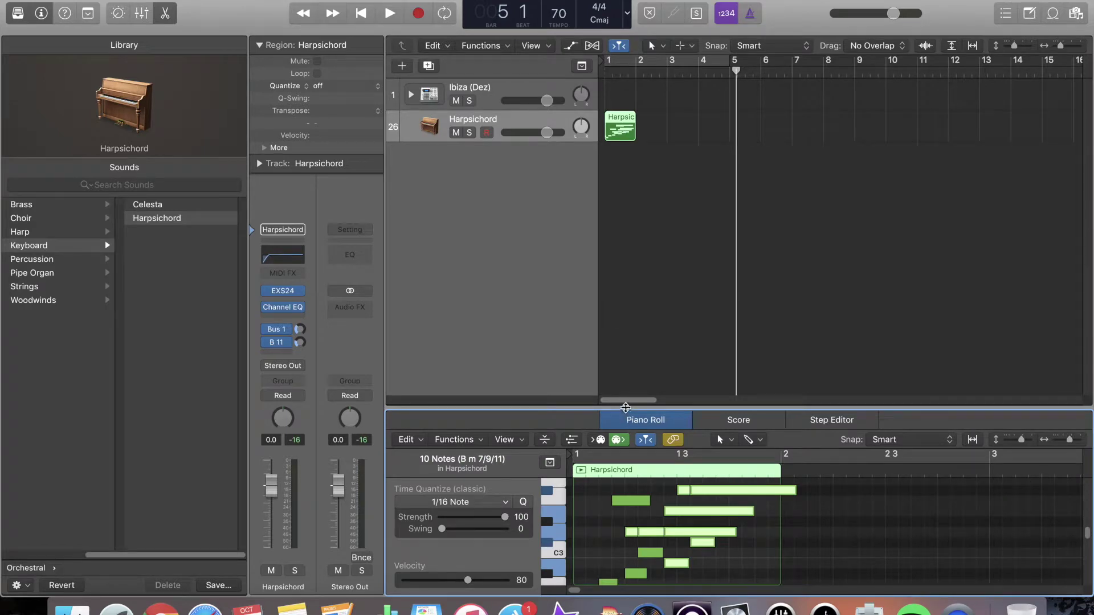
{"action": "left_click_drag", "start_coordinate": [625, 408], "coordinate": [618, 217]}
{"action": "key", "text": "i"}
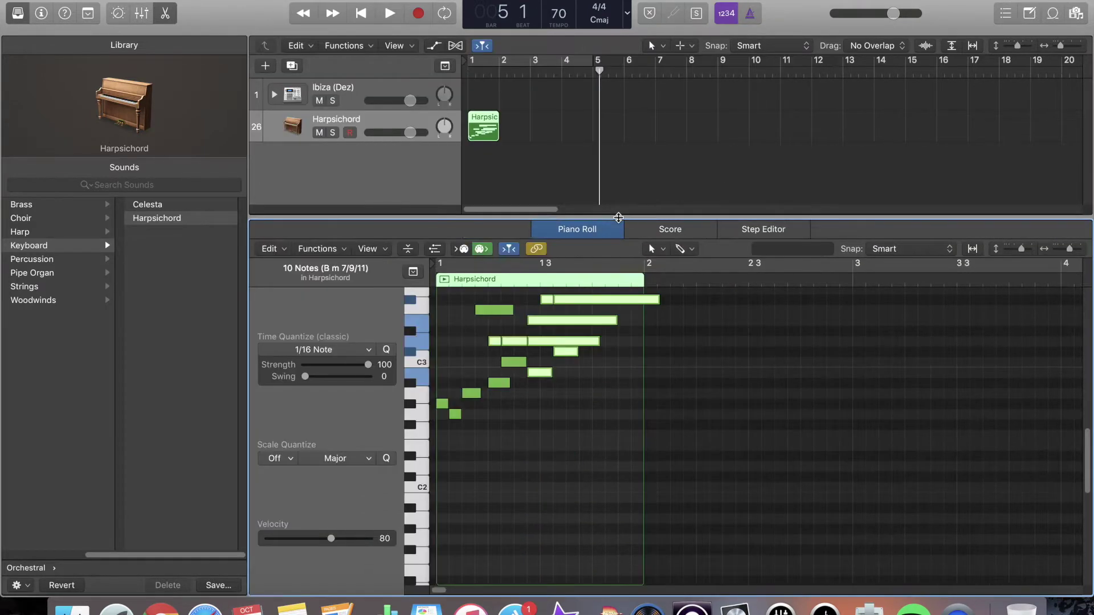
{"action": "key", "text": "y"}
{"action": "left_click_drag", "start_coordinate": [619, 225], "coordinate": [614, 92]}
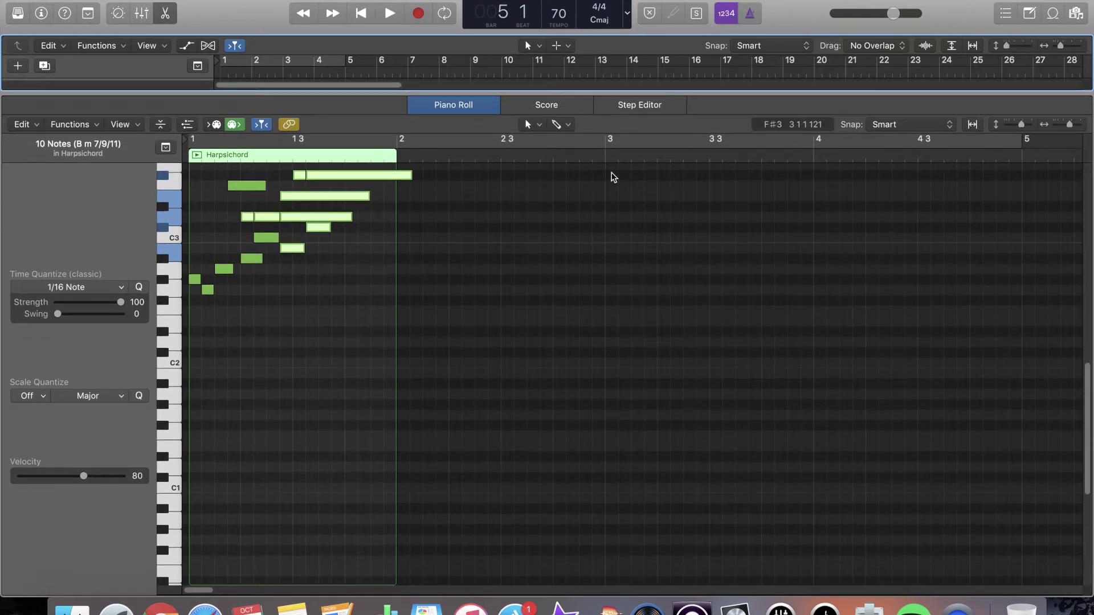
Step: Add a MIDI Draw controller lane showing Volume below the notes
{"action": "left_click", "coordinate": [187, 124]}
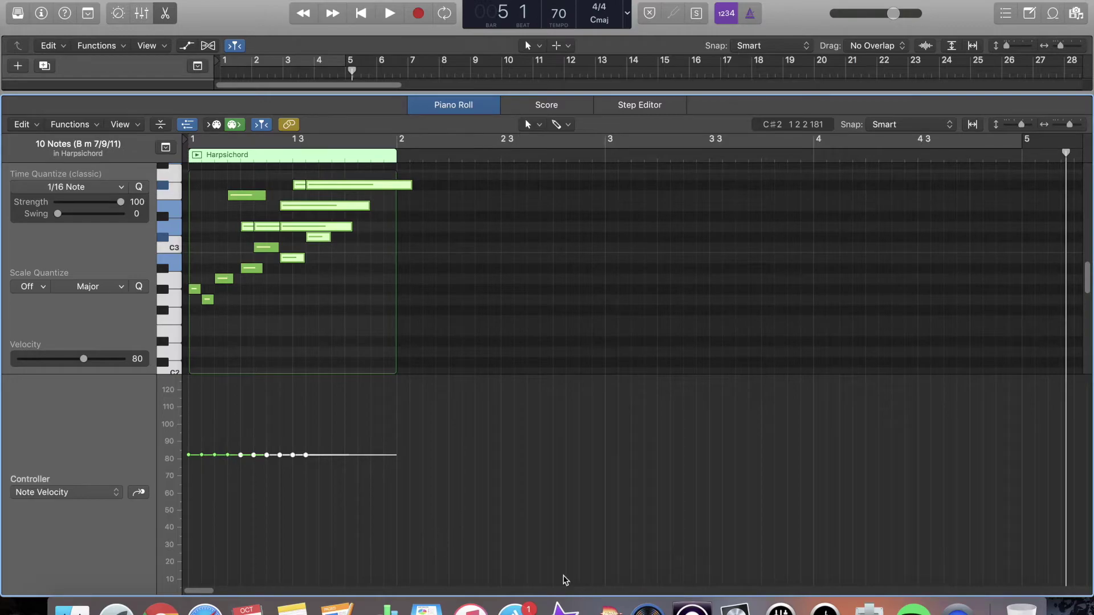
{"action": "left_click", "coordinate": [692, 608]}
{"action": "left_click", "coordinate": [735, 609]}
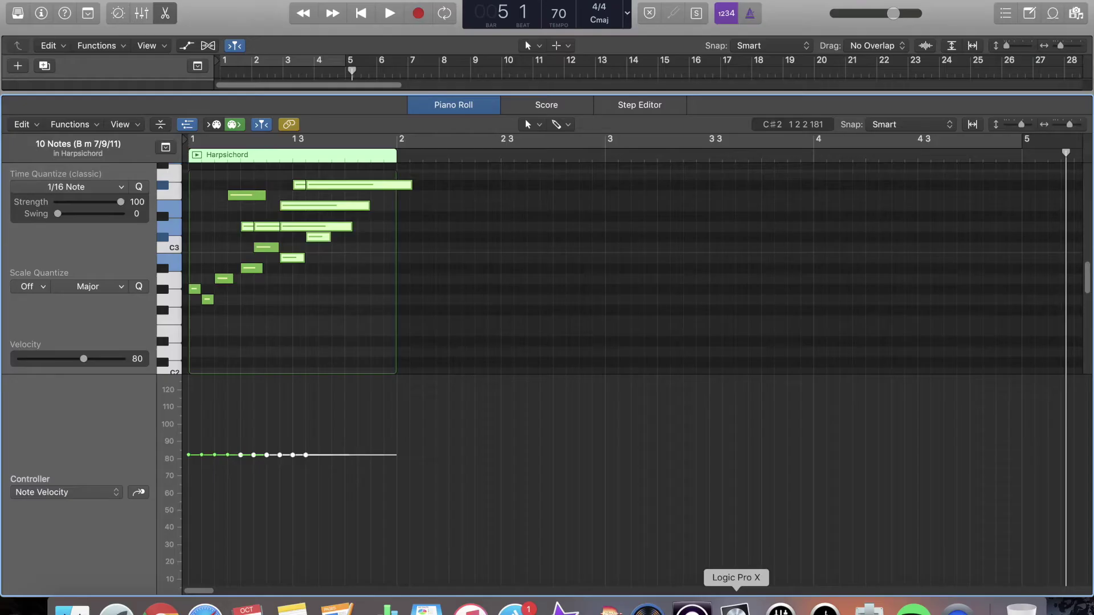
{"action": "left_click", "coordinate": [84, 494]}
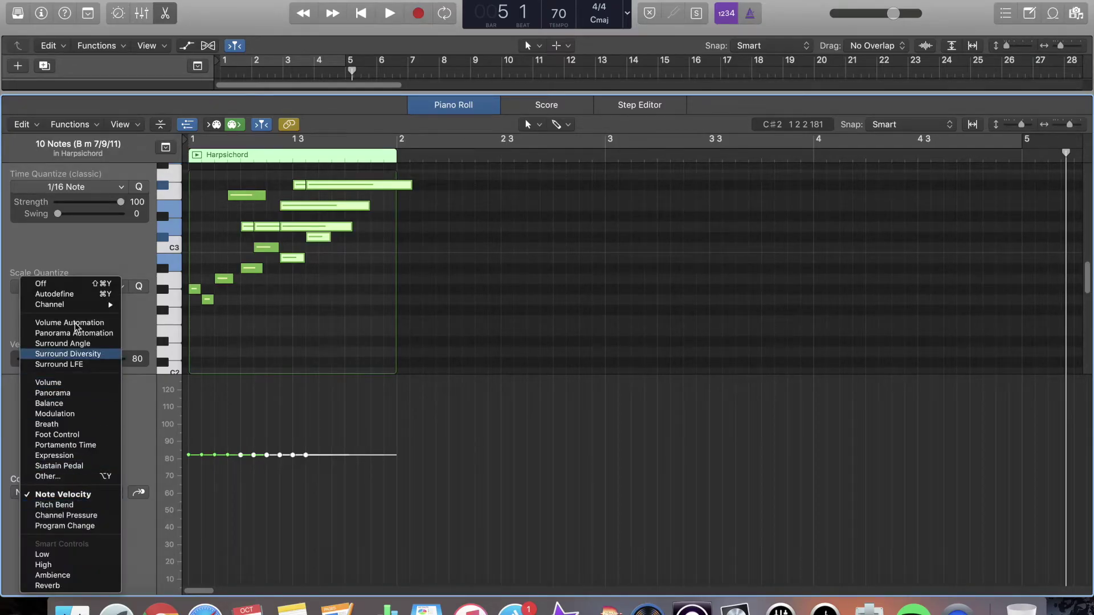
{"action": "left_click", "coordinate": [80, 383]}
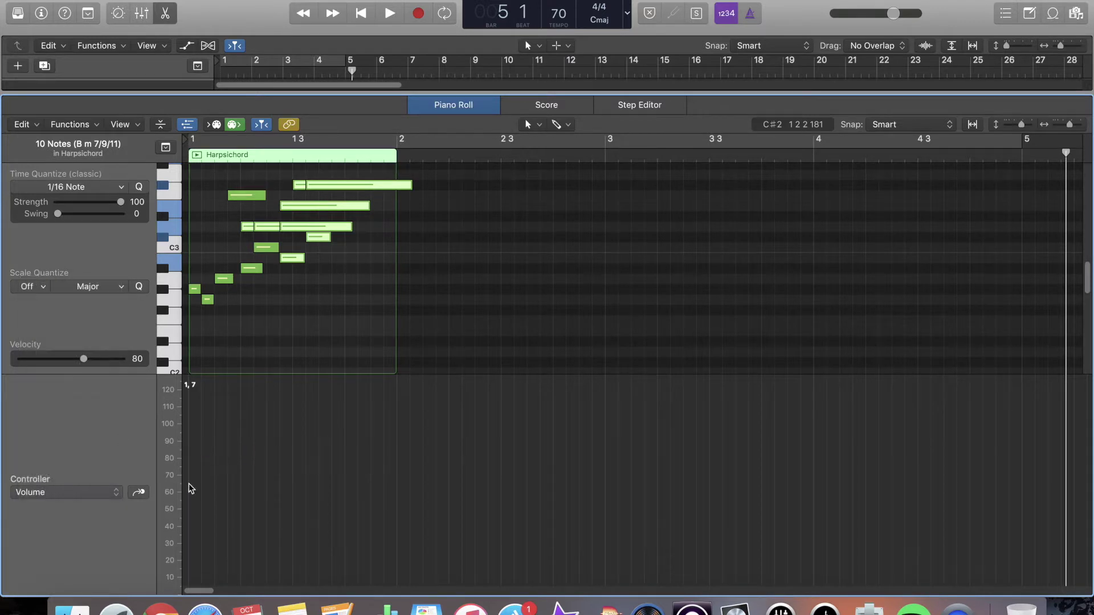
Step: Pencil volume points rising to 88 and falling to 18 under the notes
{"action": "left_click", "coordinate": [212, 488]}
{"action": "left_click", "coordinate": [217, 453]}
{"action": "mouse_move", "coordinate": [288, 456]}
{"action": "left_mouse_down"}
{"action": "mouse_move", "coordinate": [327, 501]}
{"action": "mouse_move", "coordinate": [251, 476]}
{"action": "left_mouse_up"}
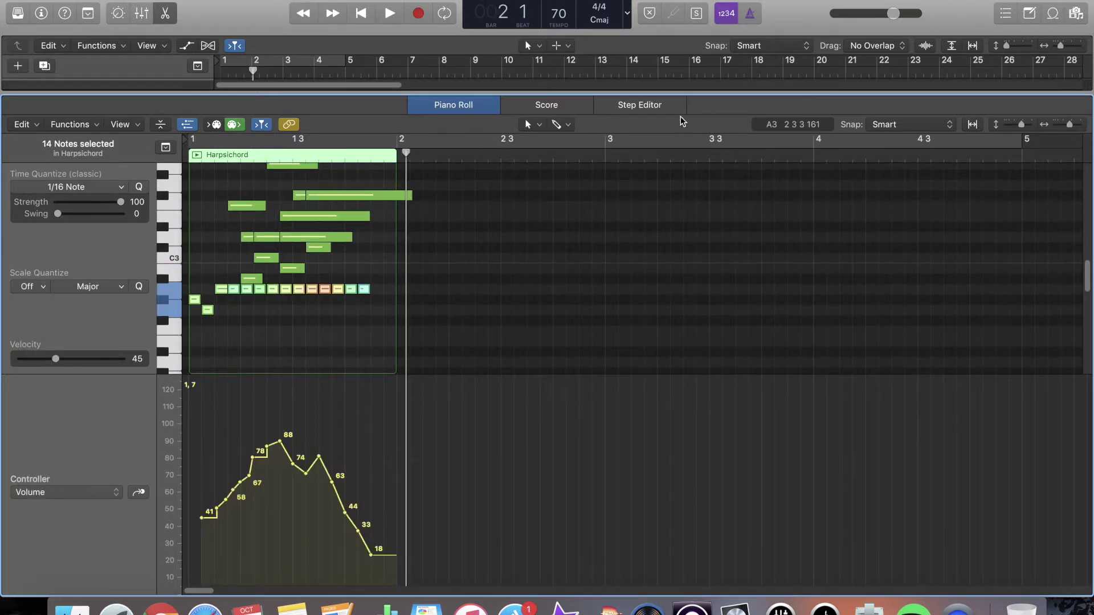
{"action": "left_click", "coordinate": [655, 111]}
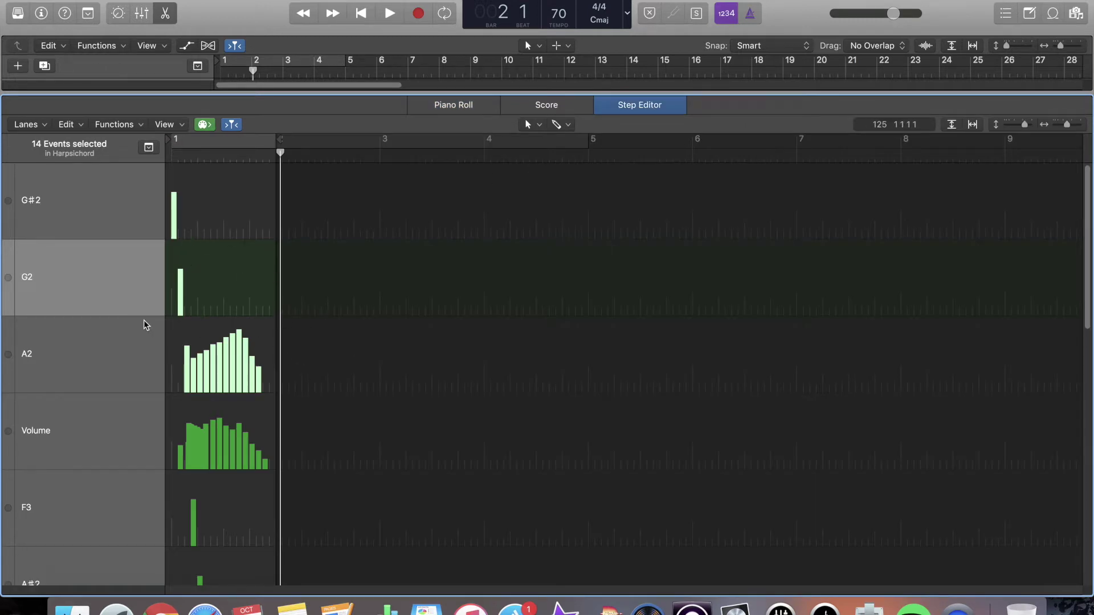
Step: Scroll through the Harpsichord's note and volume events, then close the editor with E
{"action": "scroll", "coordinate": [176, 309], "scroll_direction": "down", "scroll_amount": 15}
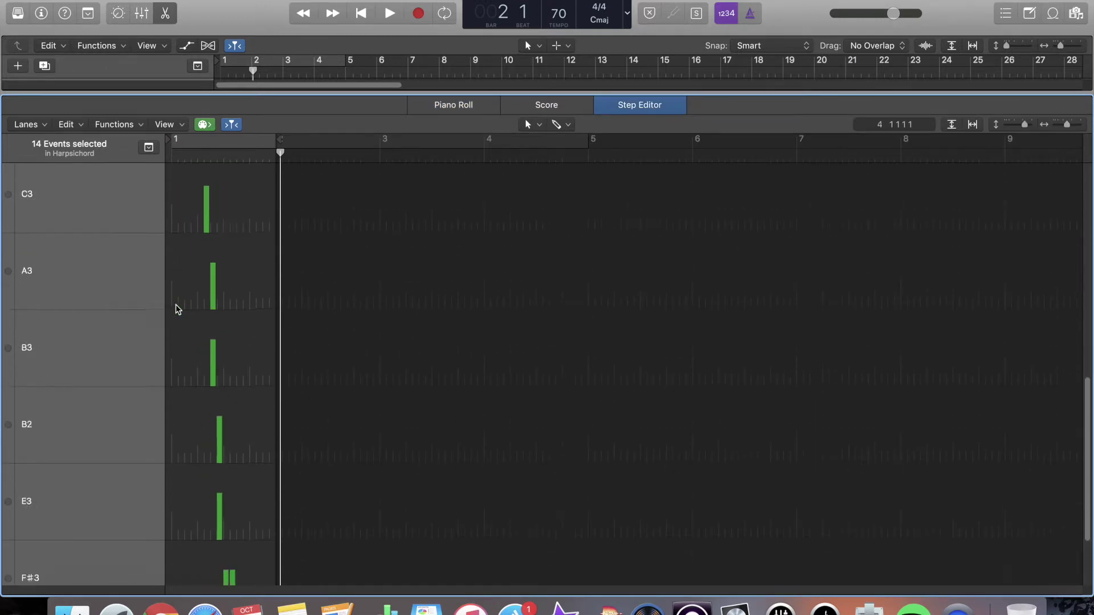
{"action": "key", "text": "e"}
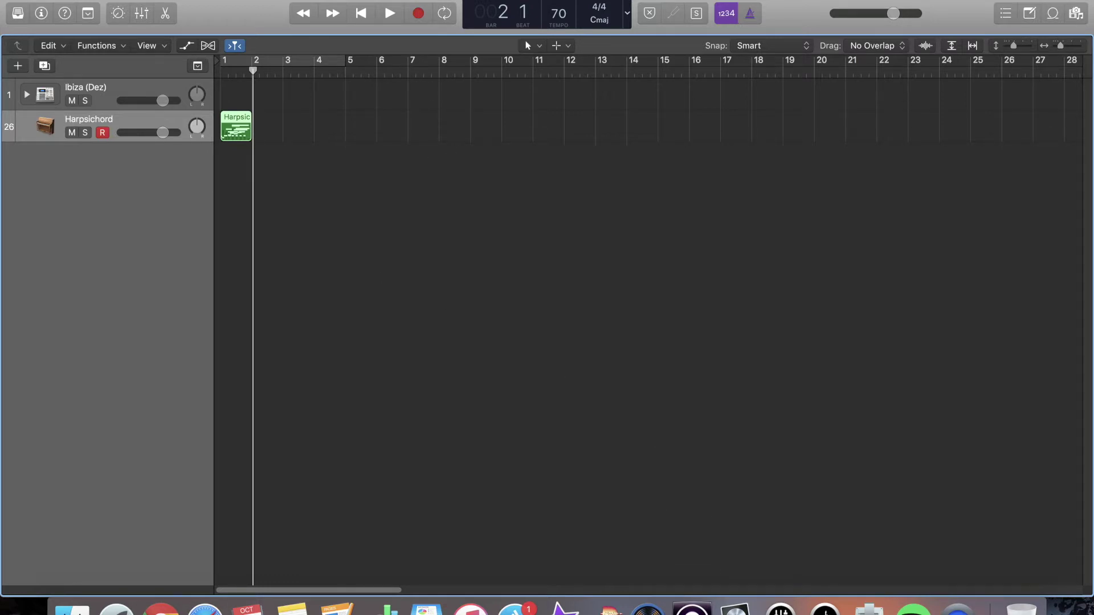
Step: Add a new Drummer track and show the Library
{"action": "left_click", "coordinate": [163, 0]}
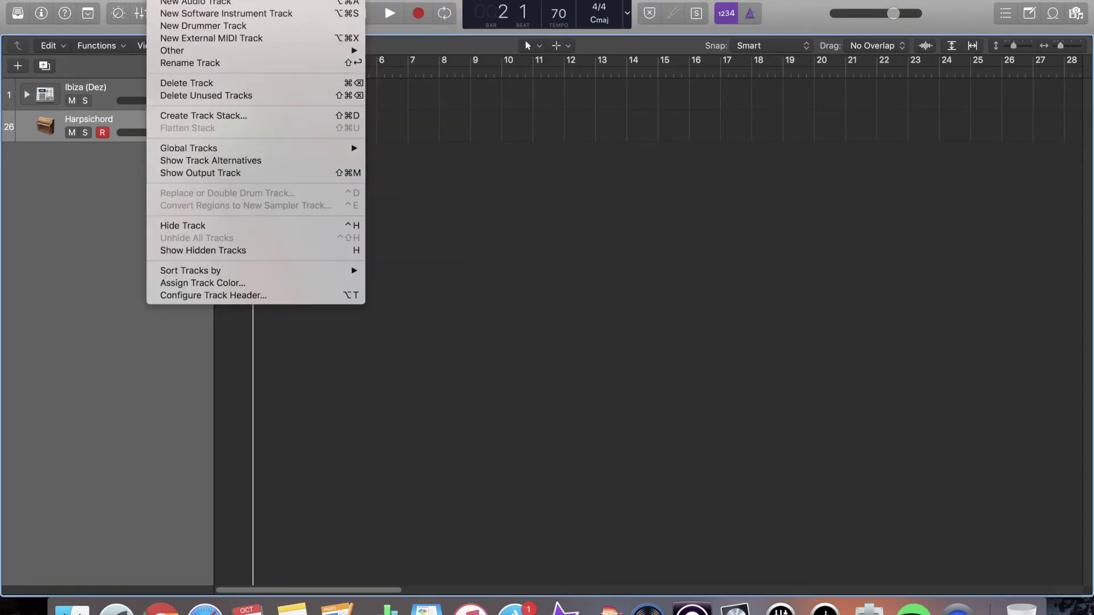
{"action": "left_click", "coordinate": [319, 182]}
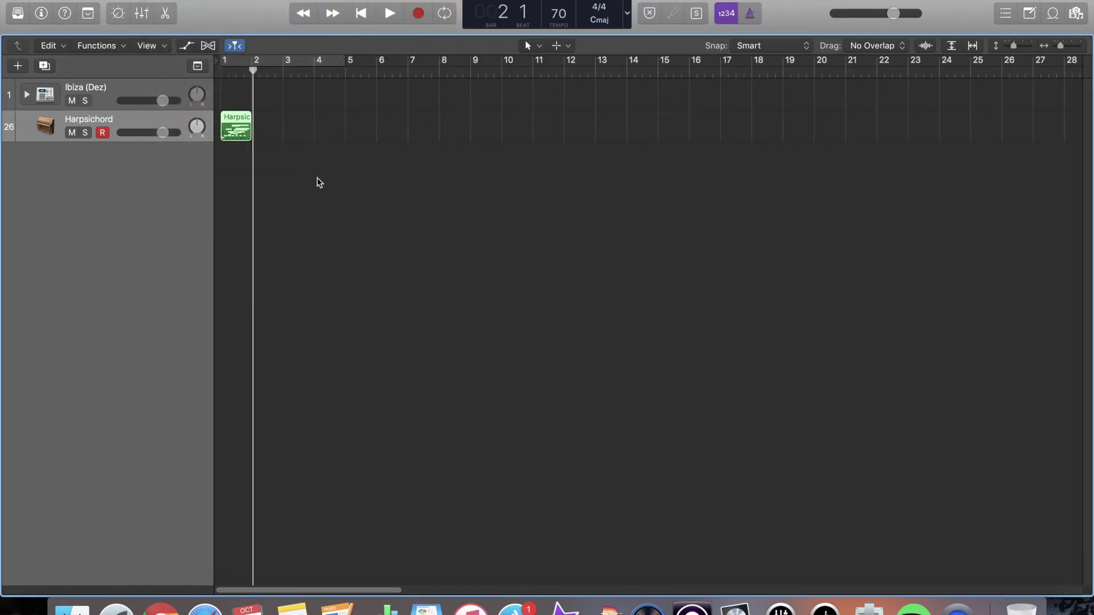
{"action": "key", "text": "alt+super+u"}
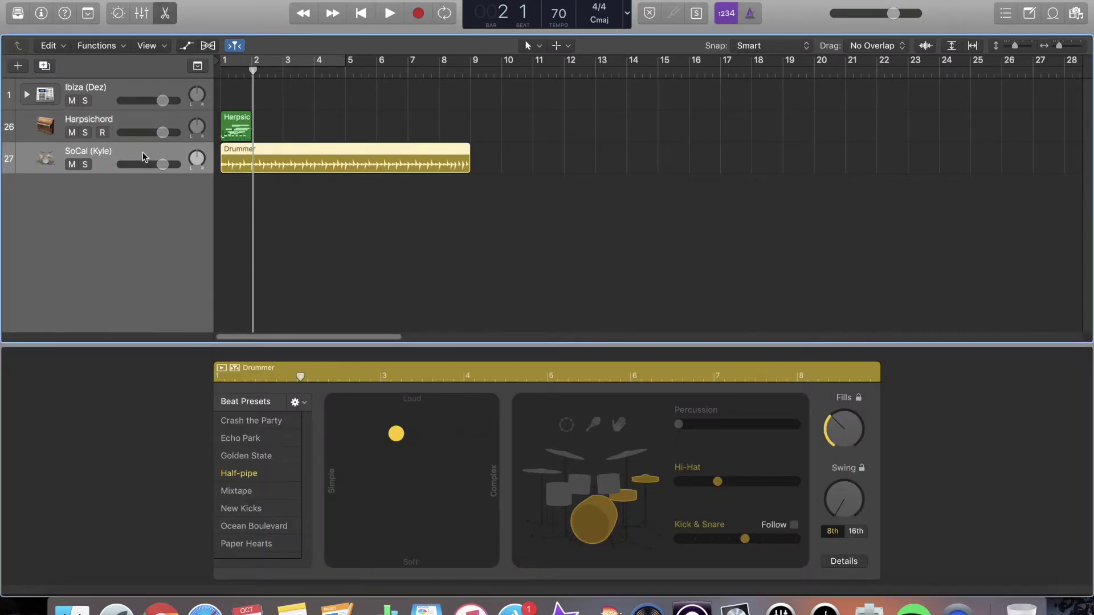
{"action": "key", "text": "y"}
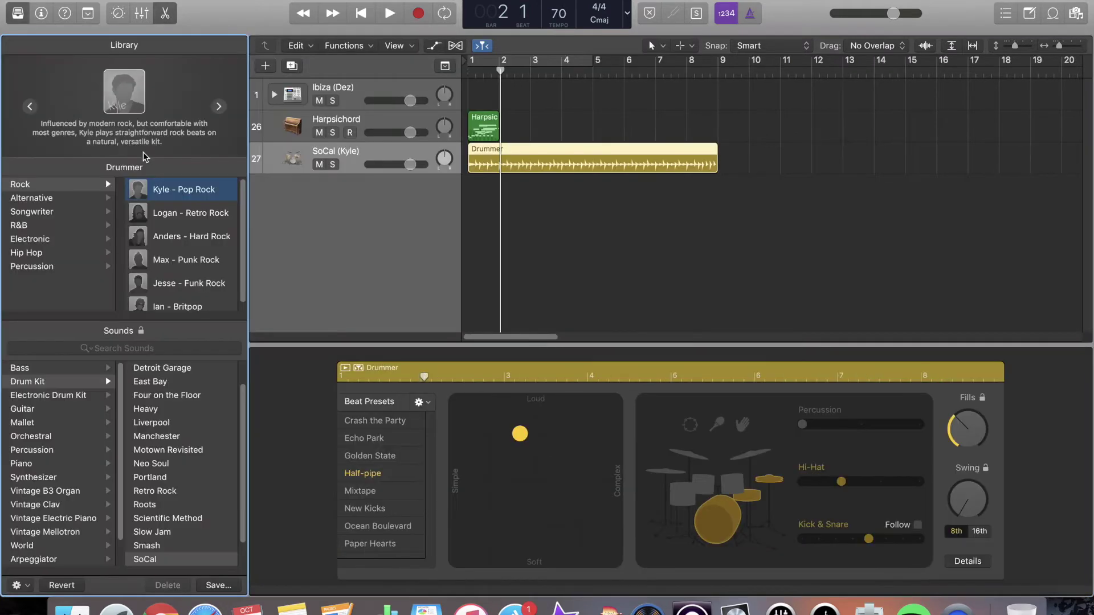
Step: Try the Logan, Anders and Max drummers, choose the Slow Jam kit, and list Songwriter drummers
{"action": "scroll", "coordinate": [179, 231], "scroll_direction": "down", "scroll_amount": 1}
{"action": "left_click", "coordinate": [178, 209]}
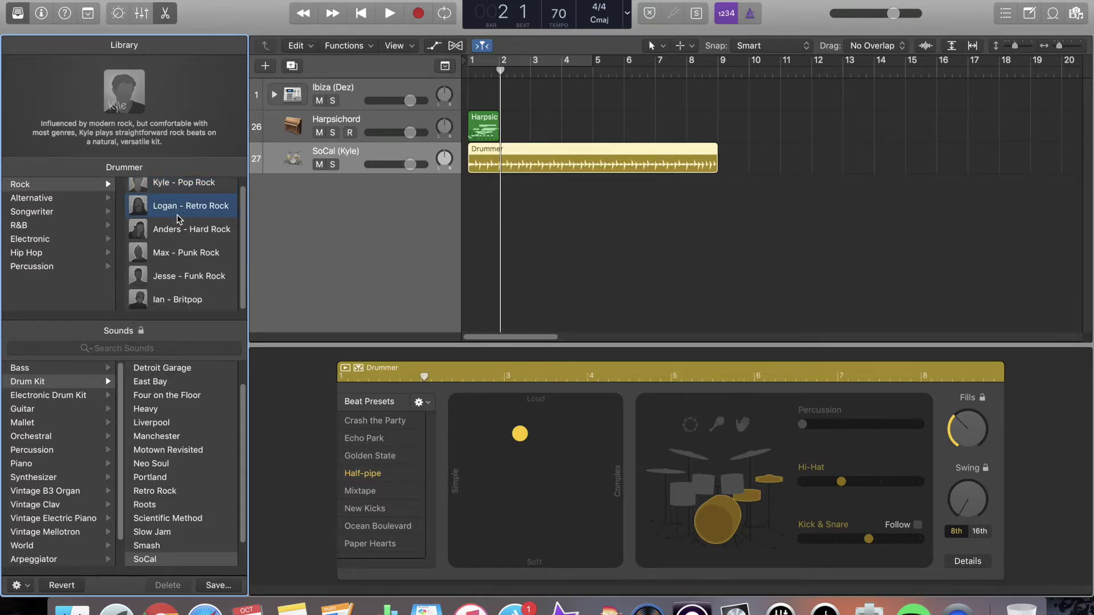
{"action": "left_click", "coordinate": [179, 230]}
{"action": "left_click", "coordinate": [179, 252]}
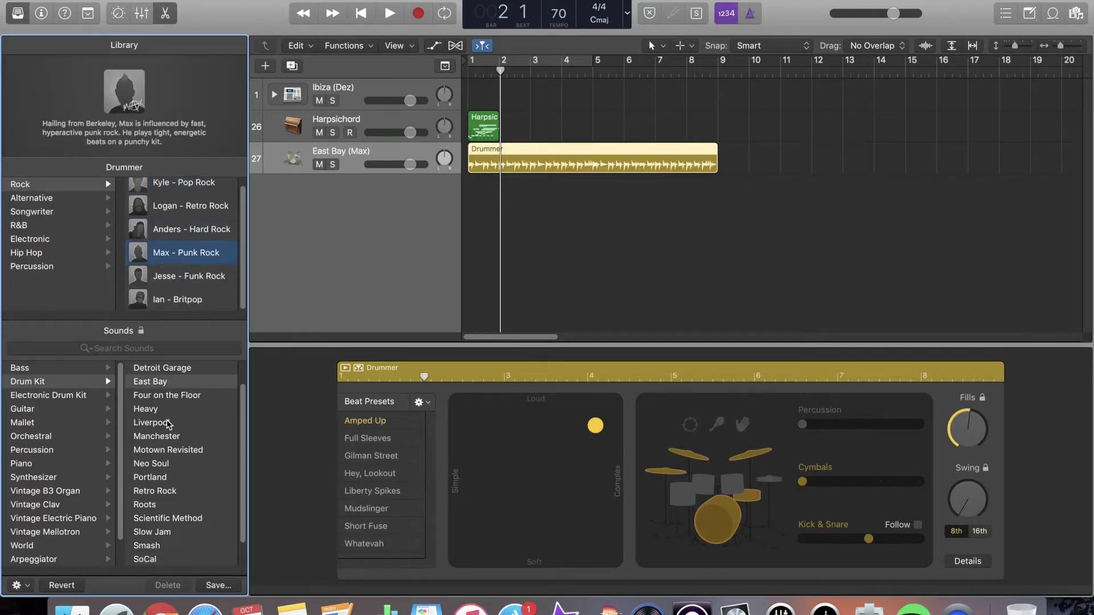
{"action": "scroll", "coordinate": [167, 424], "scroll_direction": "down", "scroll_amount": 1}
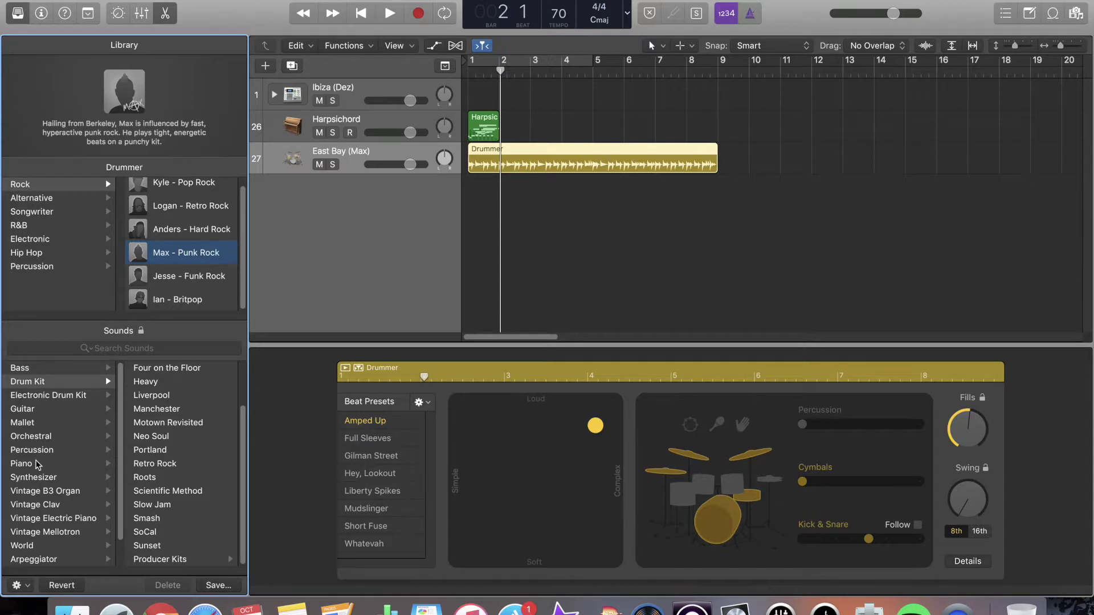
{"action": "left_click", "coordinate": [162, 504]}
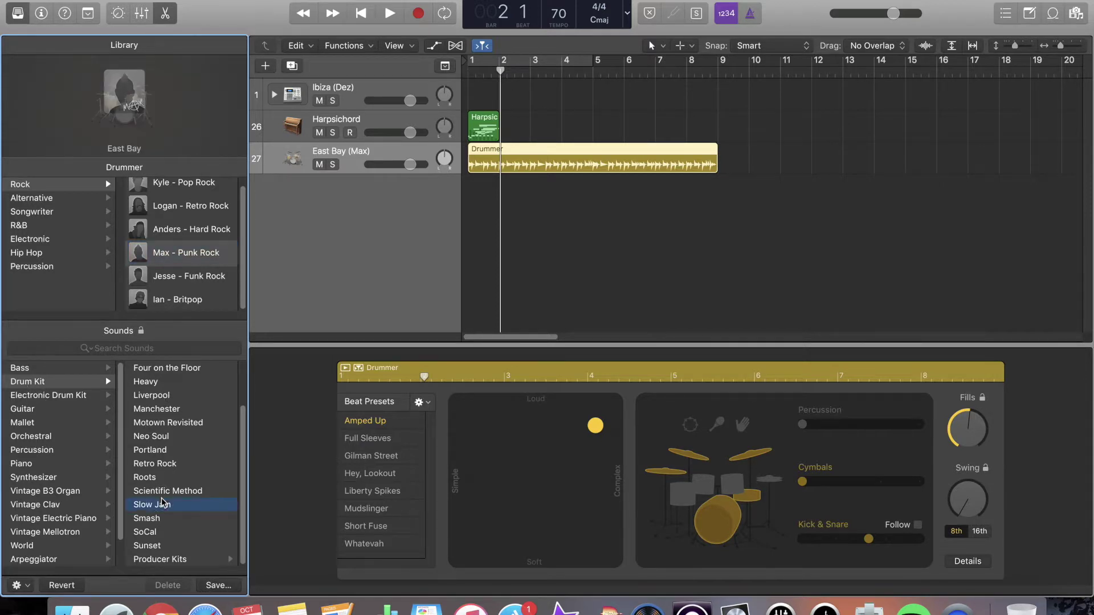
{"action": "left_click", "coordinate": [74, 213]}
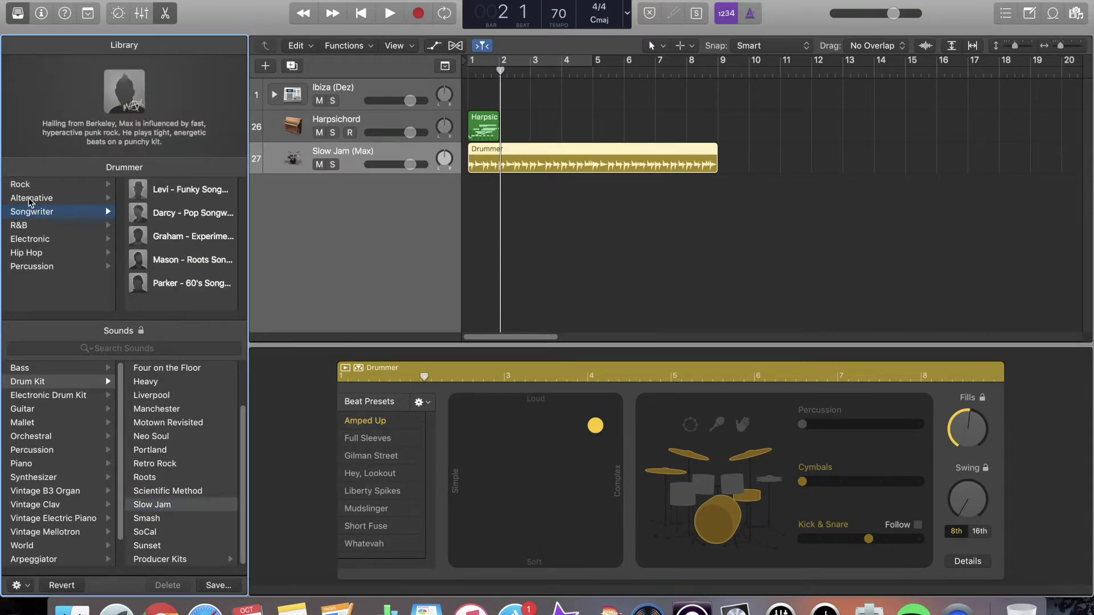
Step: Switch to Mason, the Roots songwriter drummer, while auditioning the beat during playback
{"action": "key", "text": "space"}
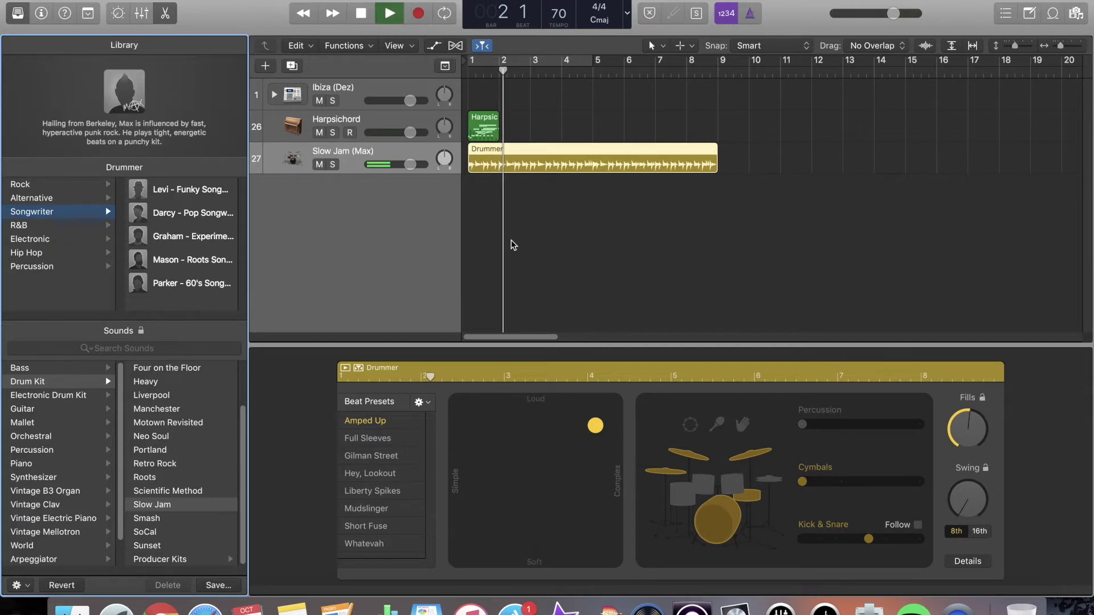
{"action": "left_click", "coordinate": [202, 261]}
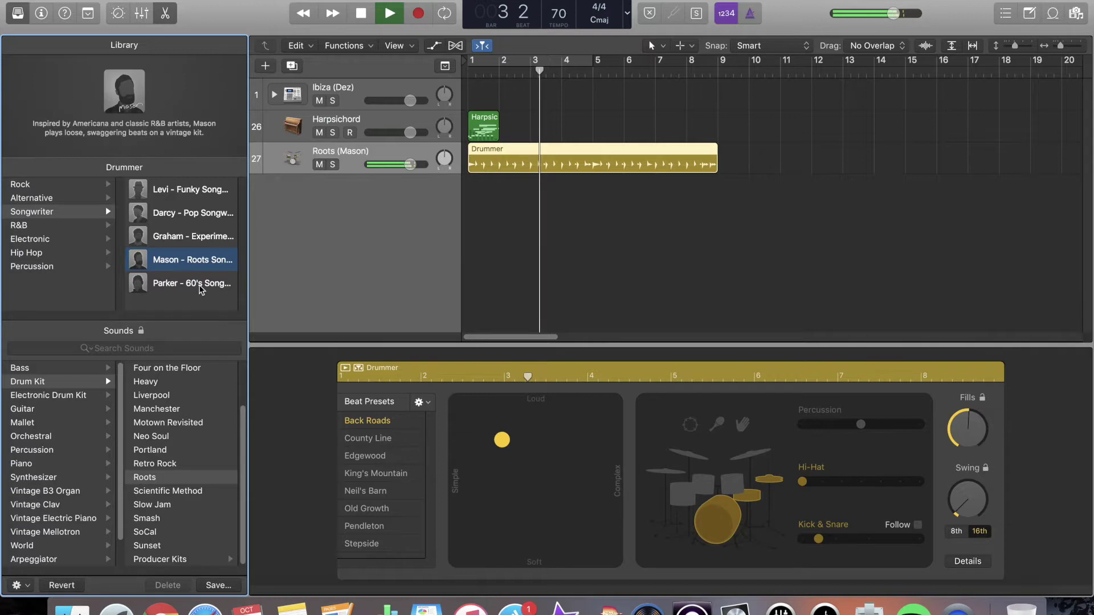
{"action": "key", "text": "space"}
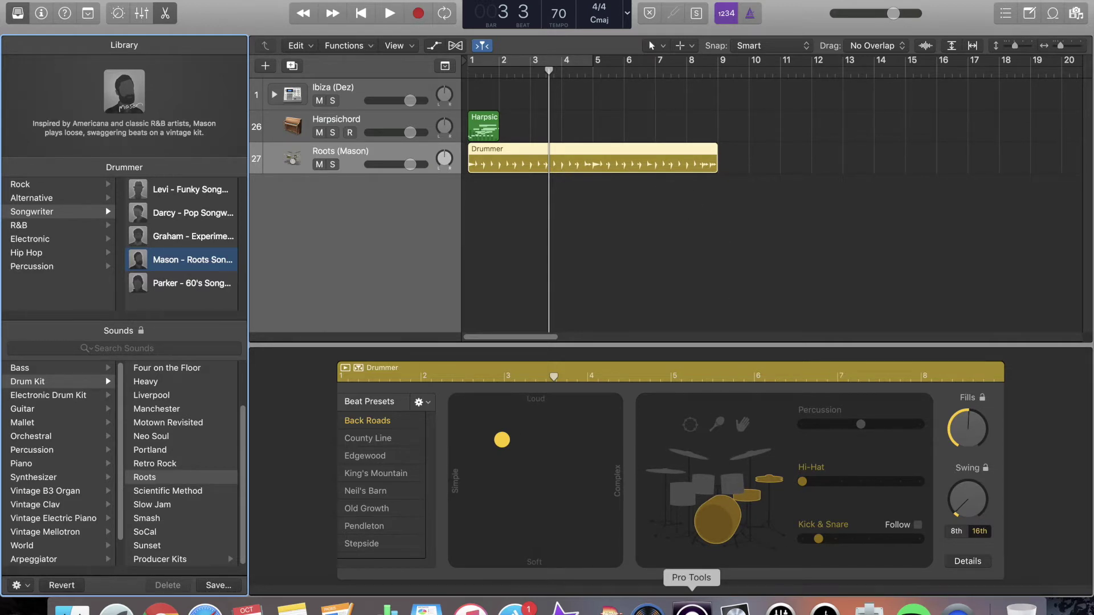
{"action": "left_click", "coordinate": [1046, 20]}
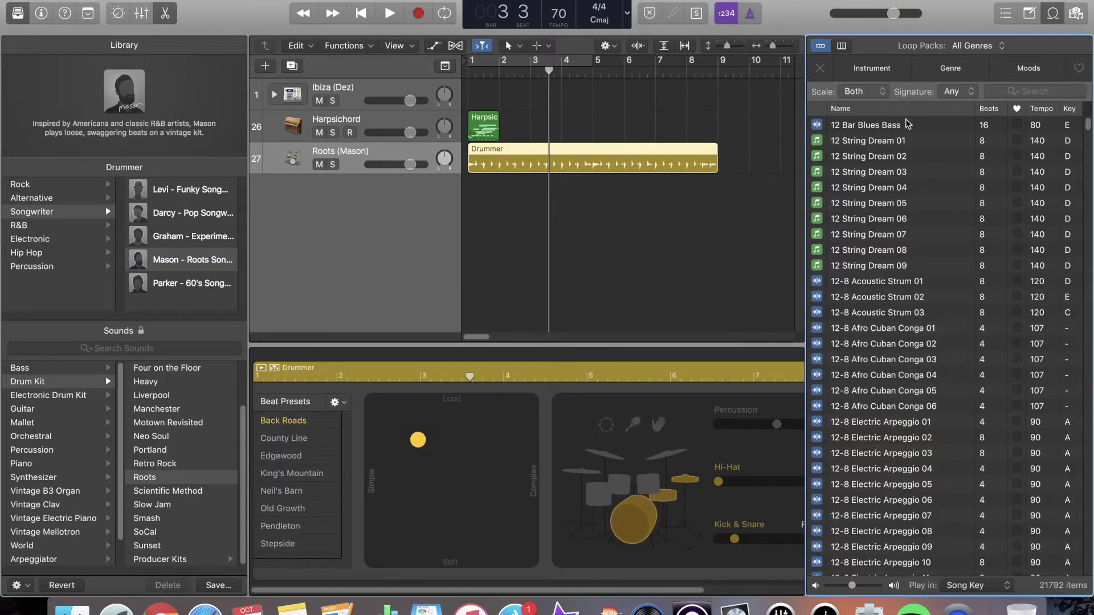
Step: Show the Genre, Instrument and Mood keyword filters in the Loop Browser and scroll the loops
{"action": "left_click", "coordinate": [950, 69]}
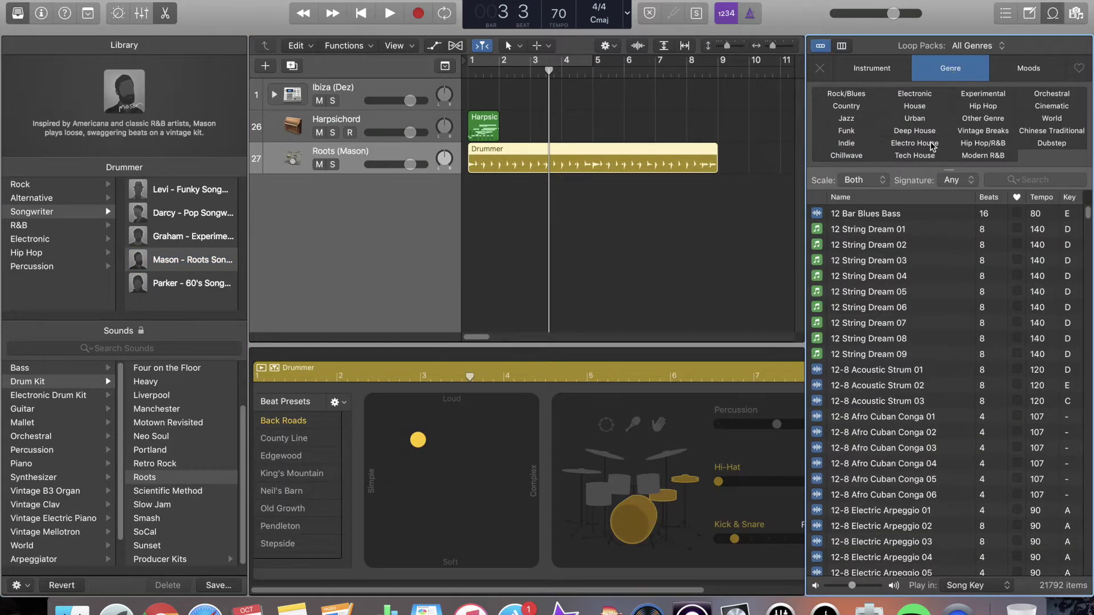
{"action": "left_click", "coordinate": [890, 79]}
{"action": "left_click", "coordinate": [1040, 71]}
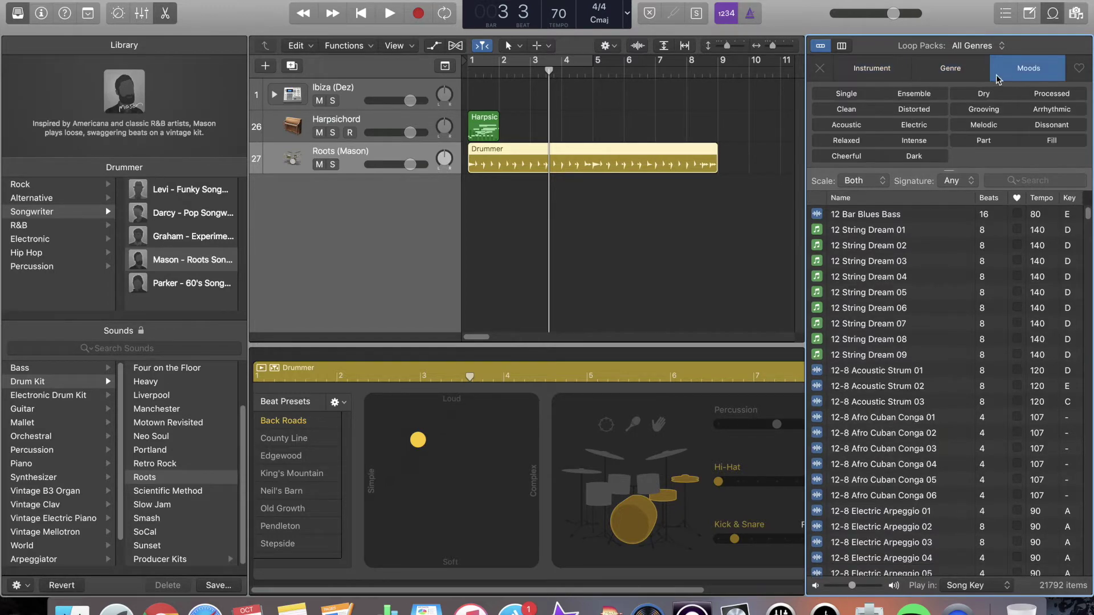
{"action": "scroll", "coordinate": [906, 293], "scroll_direction": "down", "scroll_amount": 15}
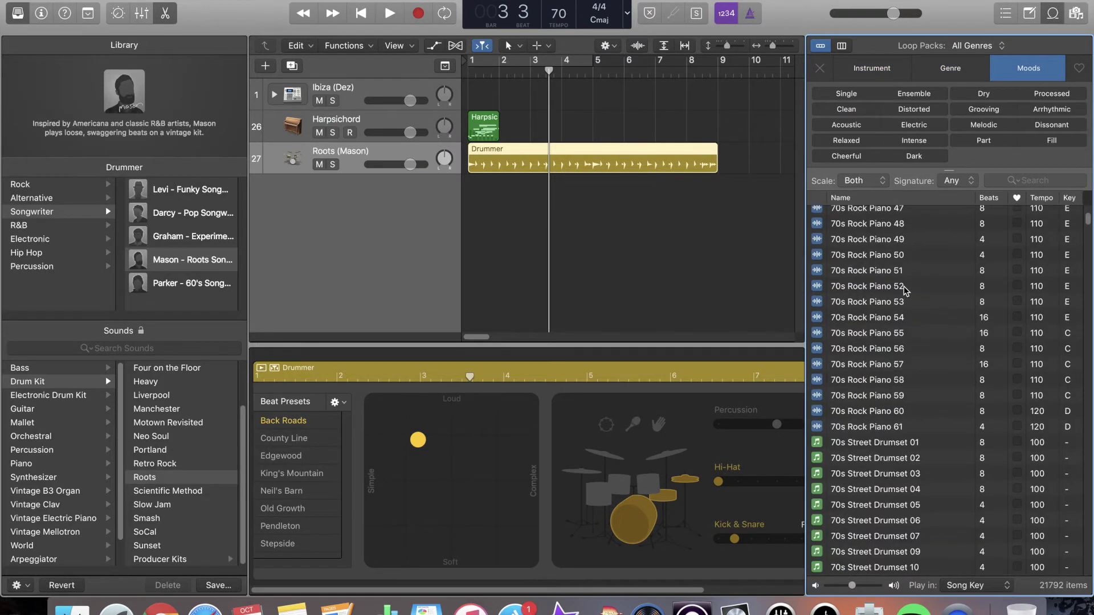
{"action": "scroll", "coordinate": [905, 291], "scroll_direction": "down", "scroll_amount": 10}
{"action": "scroll", "coordinate": [897, 282], "scroll_direction": "up", "scroll_amount": 15}
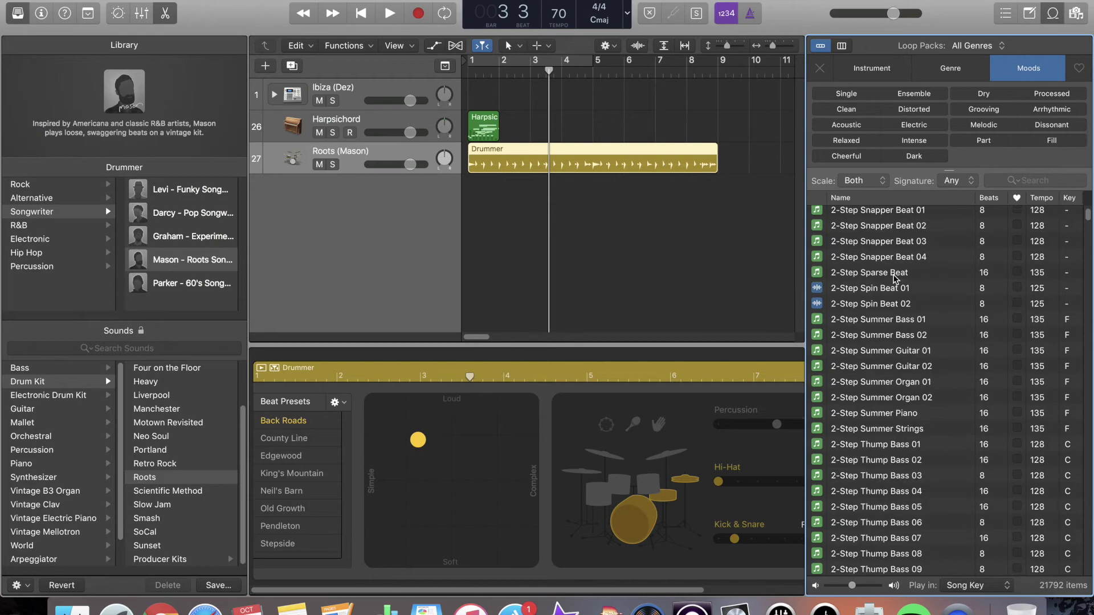
{"action": "scroll", "coordinate": [894, 279], "scroll_direction": "up", "scroll_amount": 10}
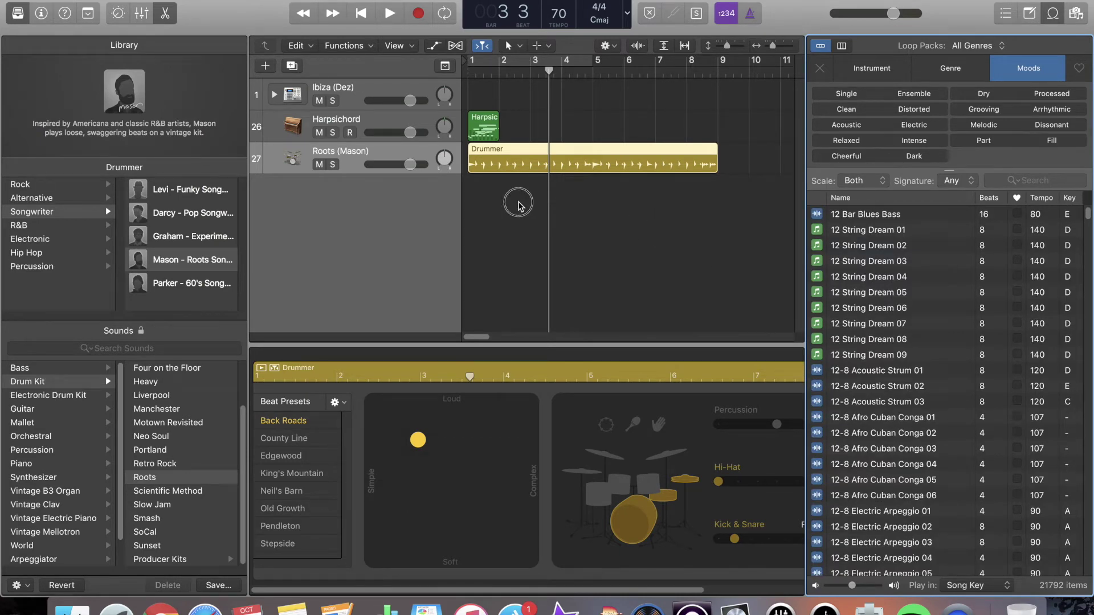
Step: Place 12-8 Acoustic Strum 01 at bar 3 on a new track, close the editor, then switch to Pro Tools
{"action": "left_click_drag", "start_coordinate": [866, 373], "coordinate": [551, 215]}
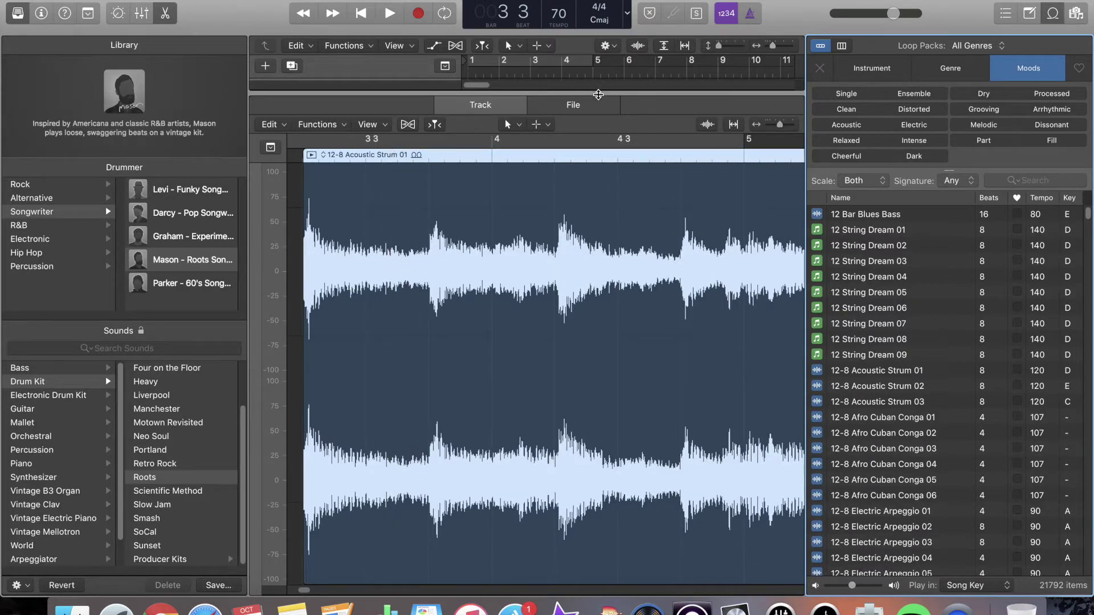
{"action": "key", "text": "e"}
{"action": "left_click", "coordinate": [693, 608]}
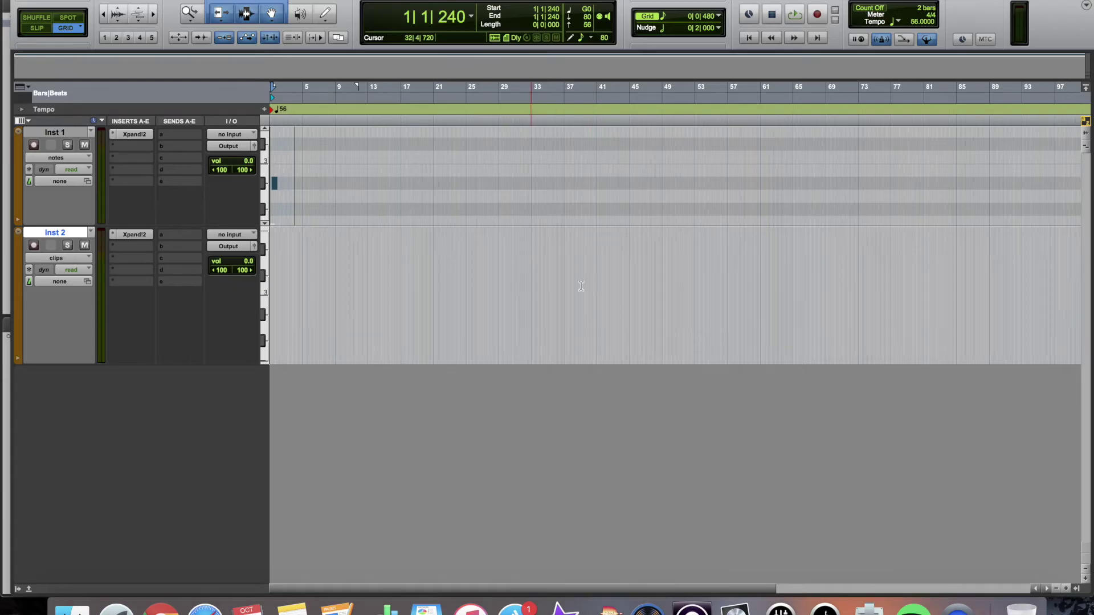
Step: Open a Window > New Workspace > Default browser on Volumes
{"action": "left_click", "coordinate": [433, 0]}
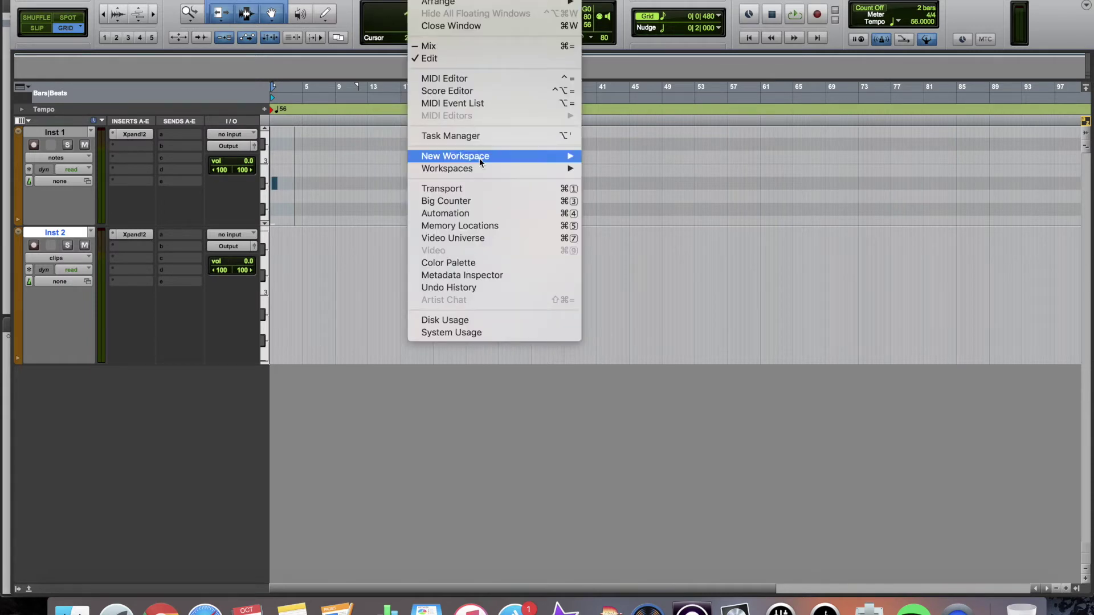
{"action": "mouse_move", "coordinate": [480, 169]}
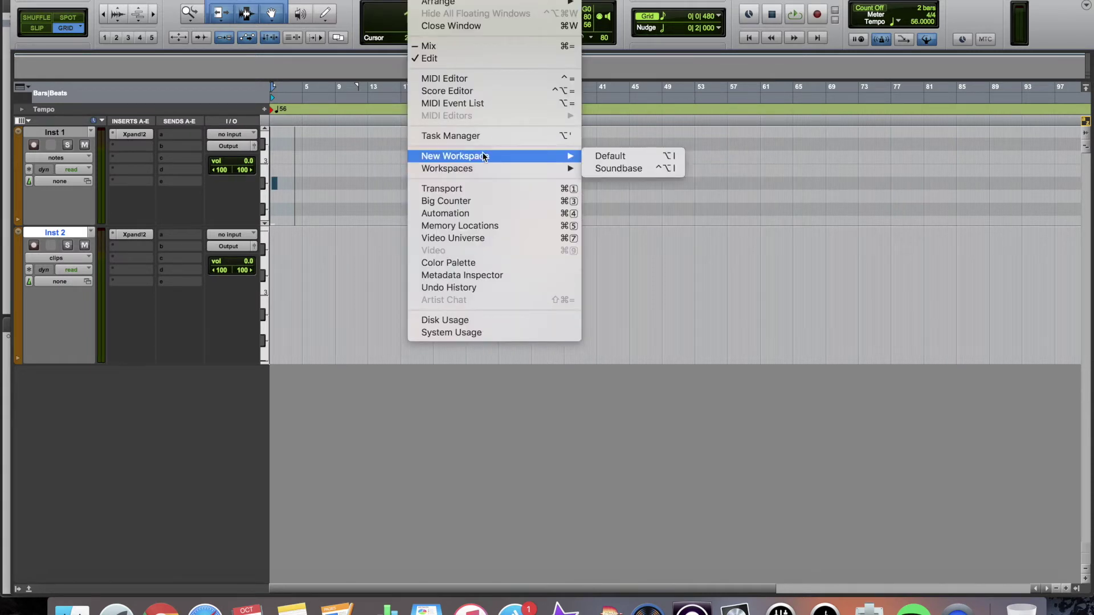
{"action": "left_click", "coordinate": [613, 156]}
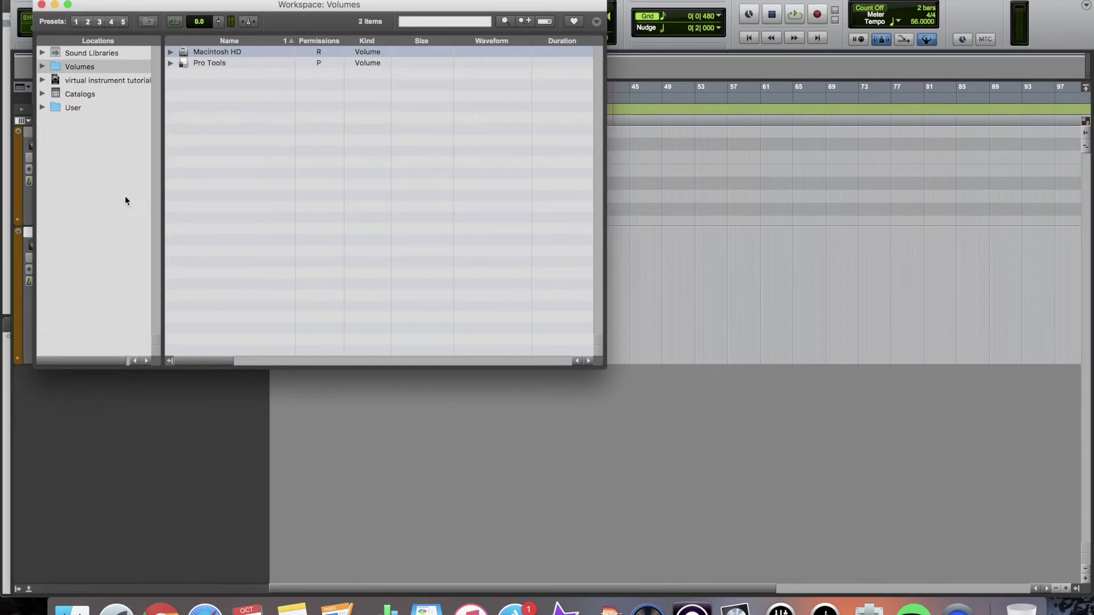
Step: Browse Macintosh HD > Library > Audio > Apple Loops > Apple > 13 Drummer
{"action": "double_click", "coordinate": [84, 66]}
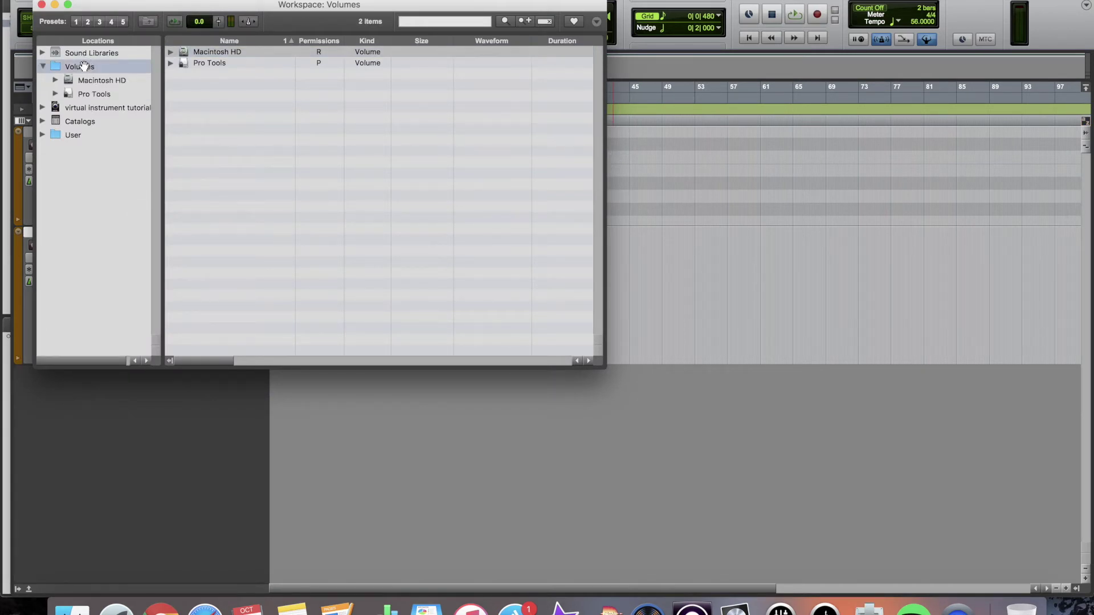
{"action": "double_click", "coordinate": [101, 80]}
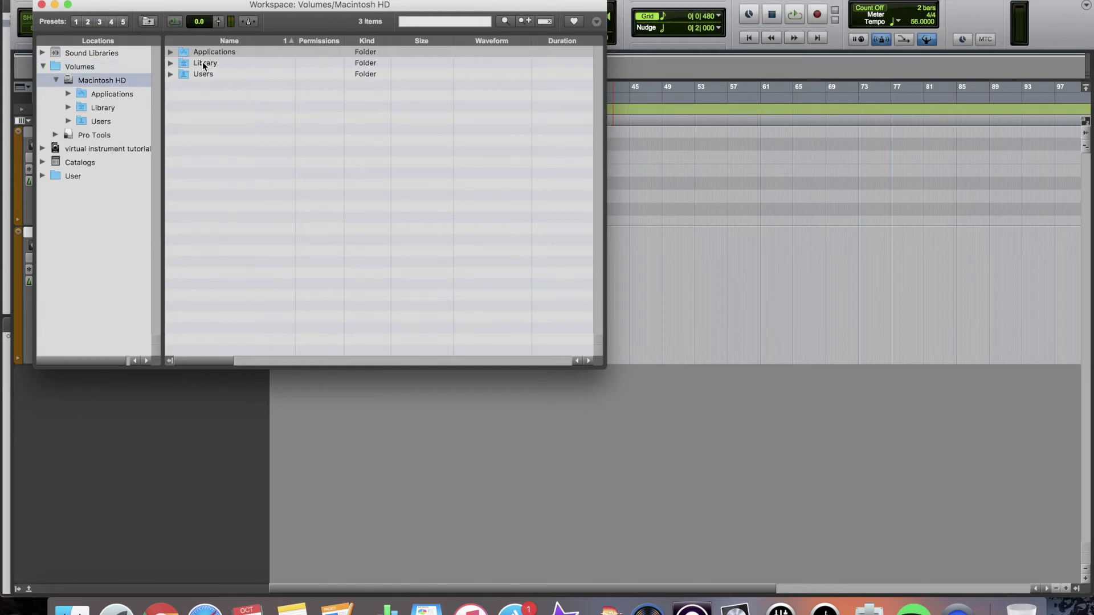
{"action": "double_click", "coordinate": [203, 62]}
{"action": "double_click", "coordinate": [206, 63]}
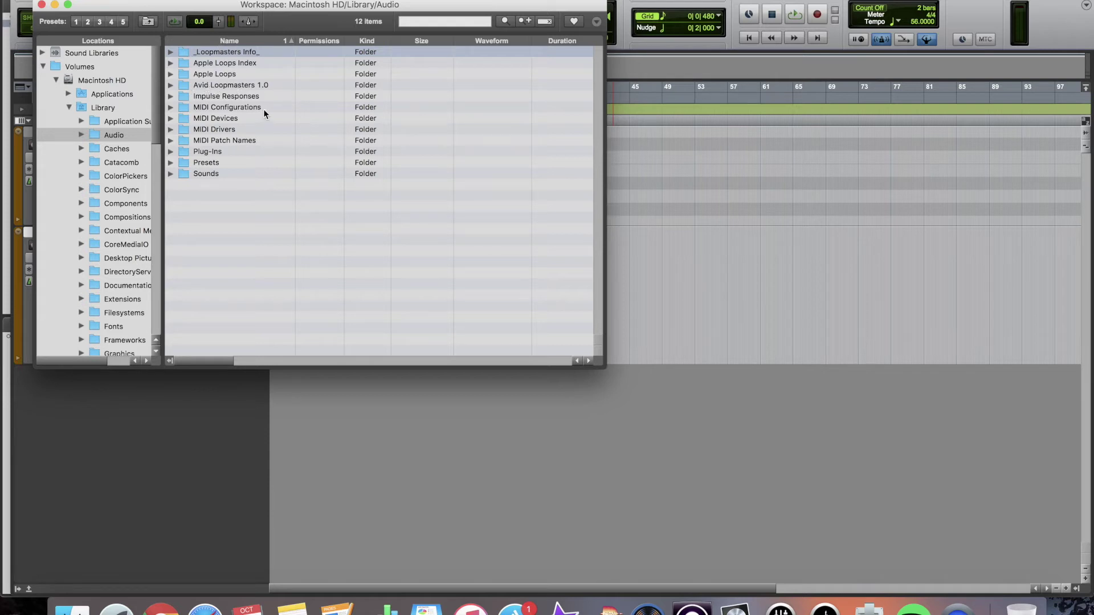
{"action": "double_click", "coordinate": [198, 74]}
{"action": "double_click", "coordinate": [198, 52]}
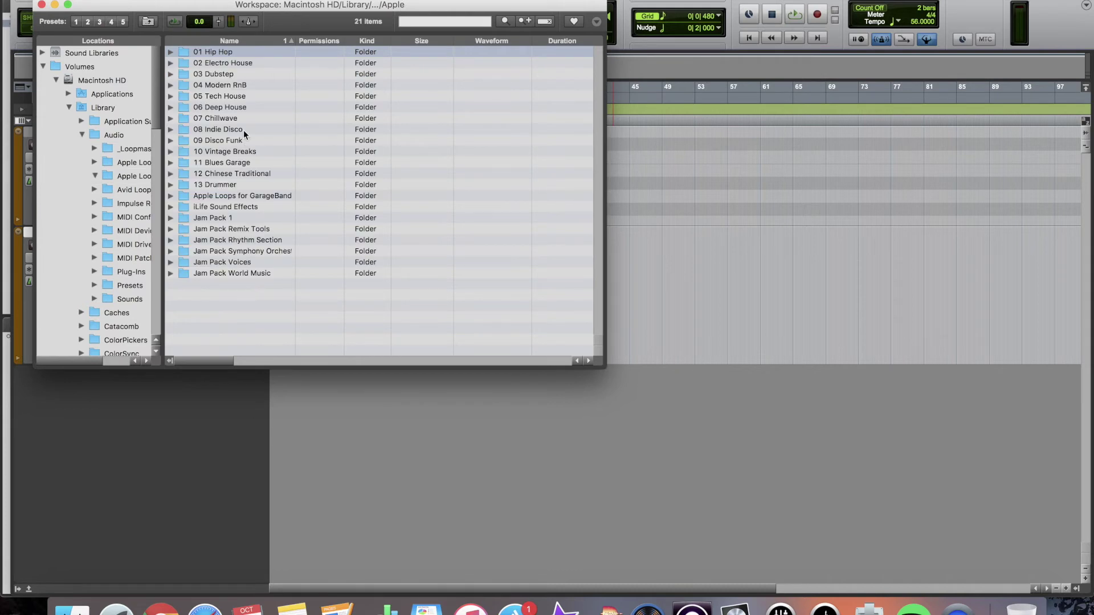
{"action": "double_click", "coordinate": [216, 184]}
Step: Preview a drummer verse loop and an intro loop, then close the Workspace browser
{"action": "scroll", "coordinate": [220, 185], "scroll_direction": "down", "scroll_amount": 15}
{"action": "left_click", "coordinate": [228, 203]}
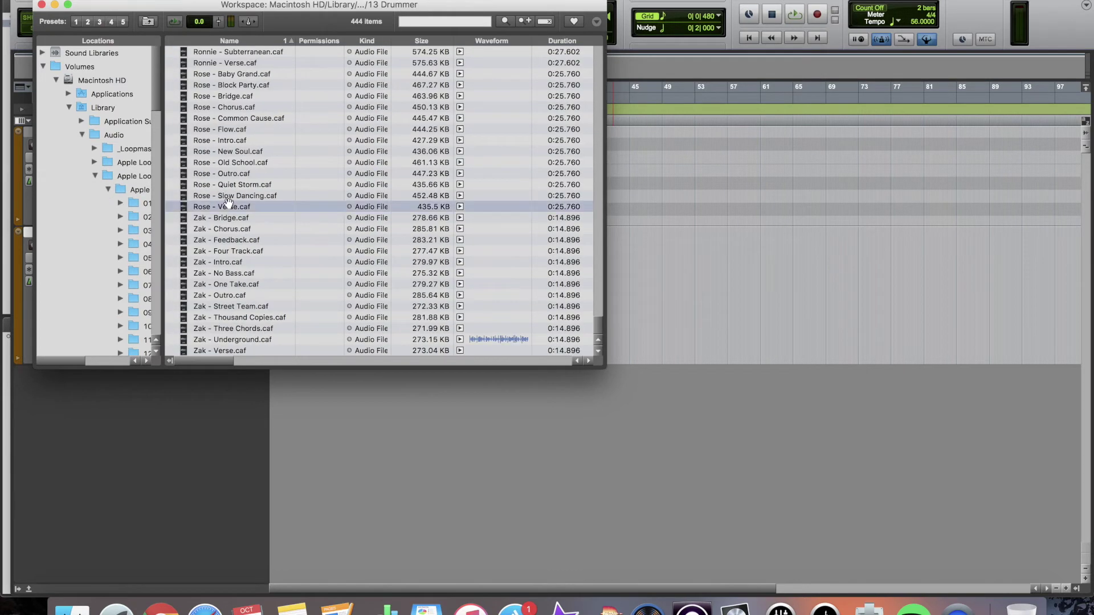
{"action": "left_click", "coordinate": [174, 23]}
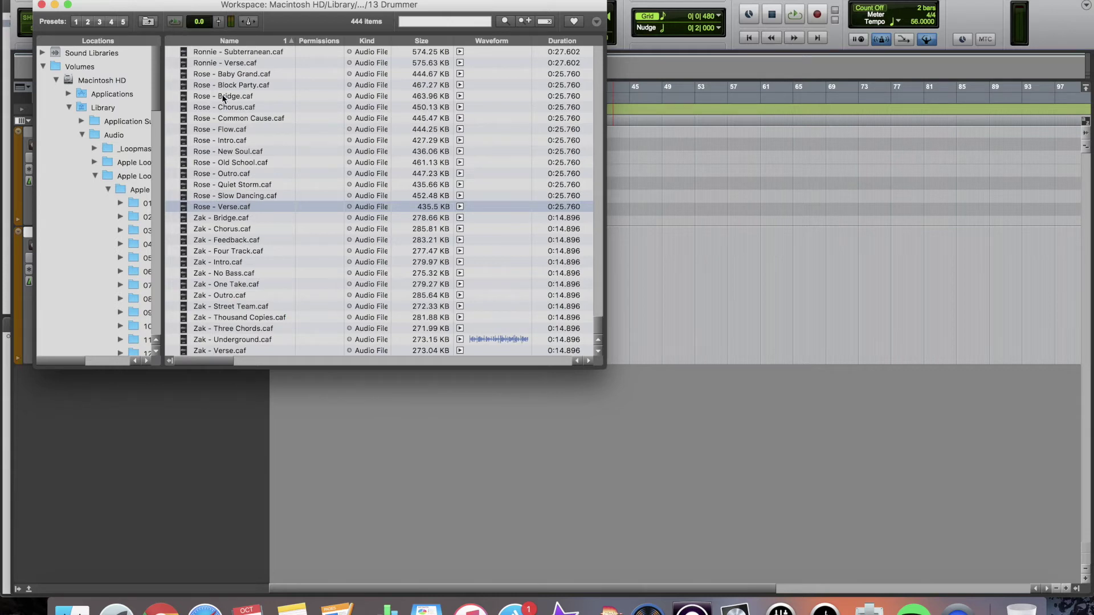
{"action": "left_click", "coordinate": [243, 260]}
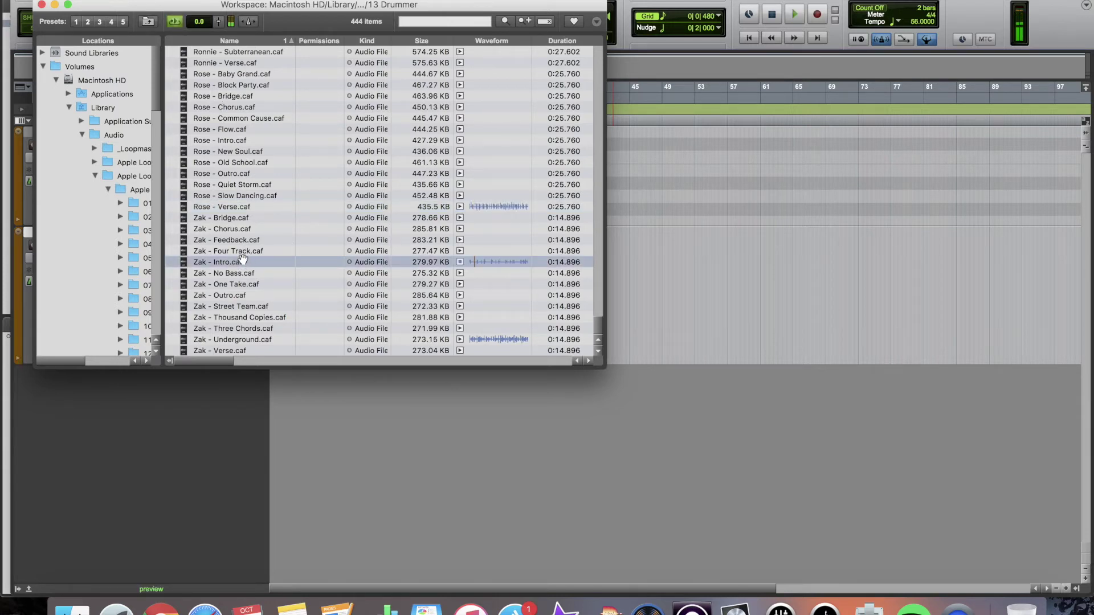
{"action": "left_click", "coordinate": [41, 5]}
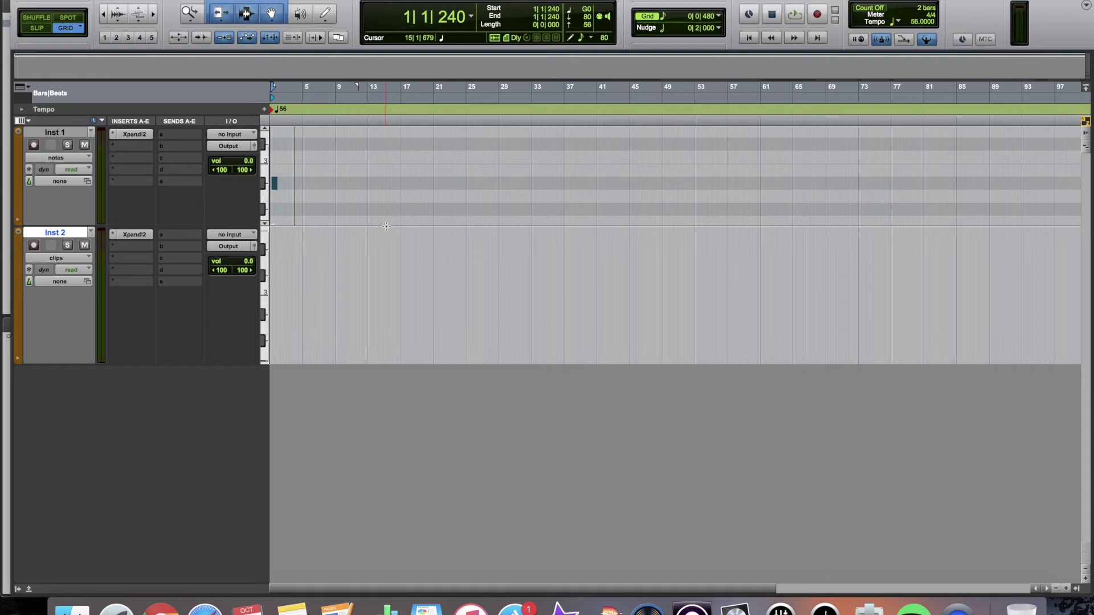
{"action": "left_click", "coordinate": [735, 609]}
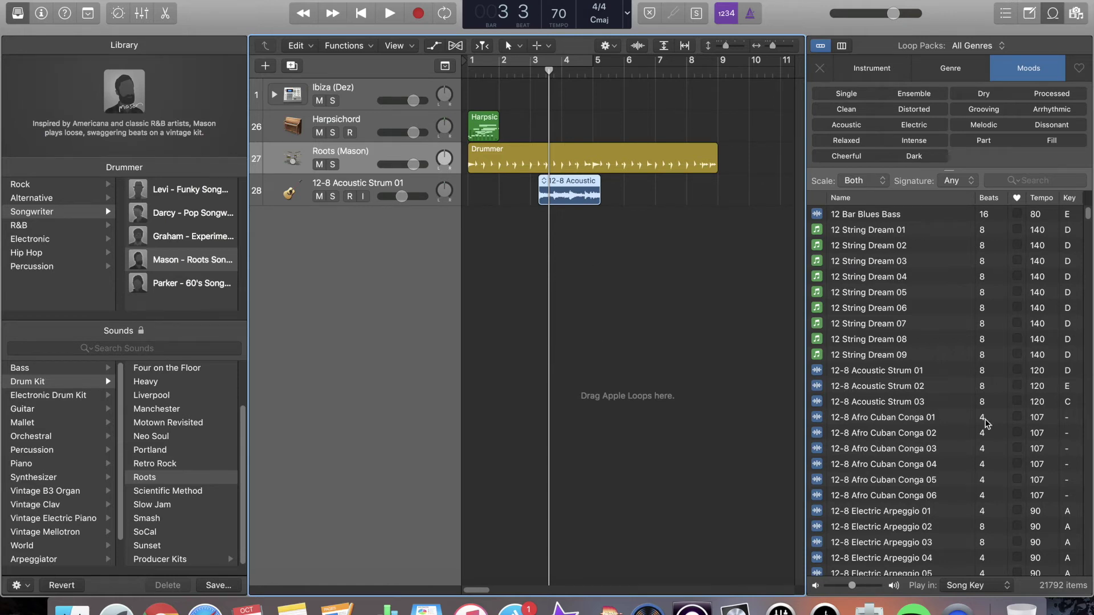
{"action": "left_click", "coordinate": [692, 607]}
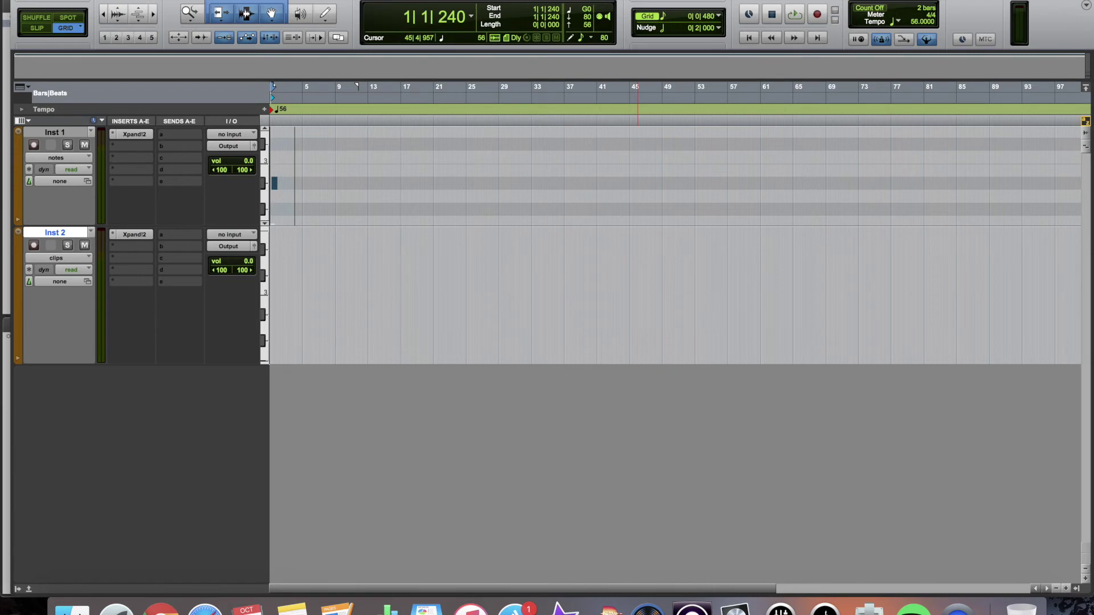
{"action": "left_click", "coordinate": [430, 0]}
{"action": "mouse_move", "coordinate": [466, 159]}
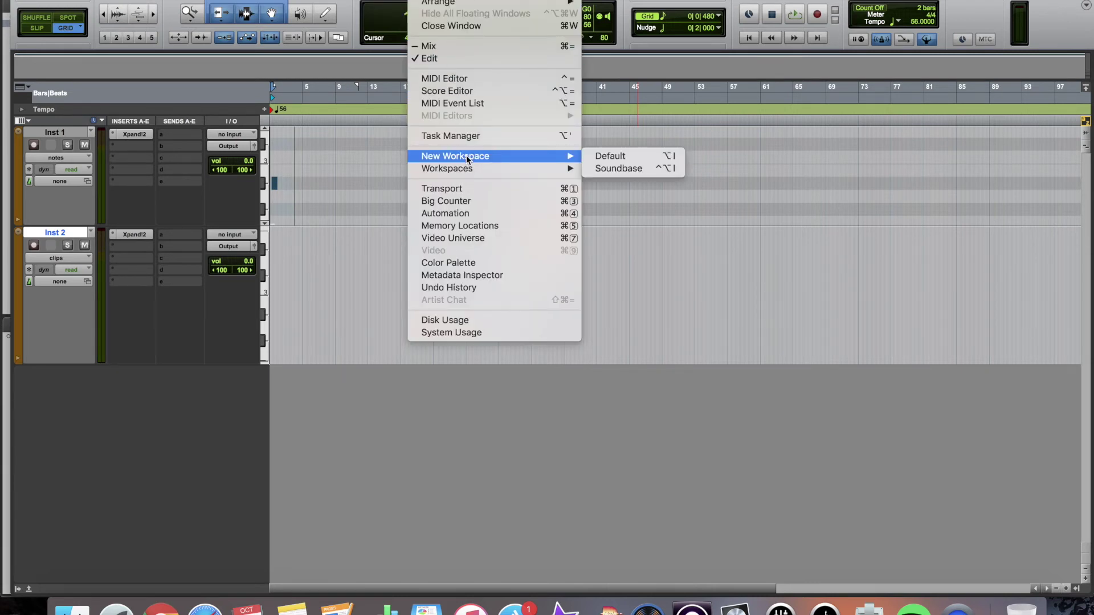
{"action": "left_click", "coordinate": [607, 154]}
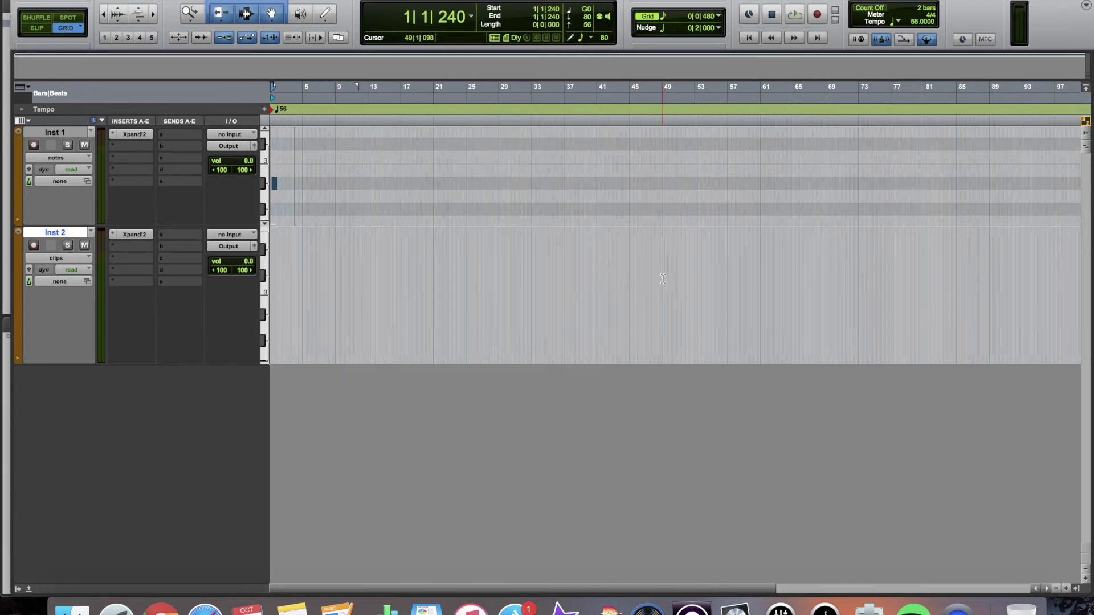